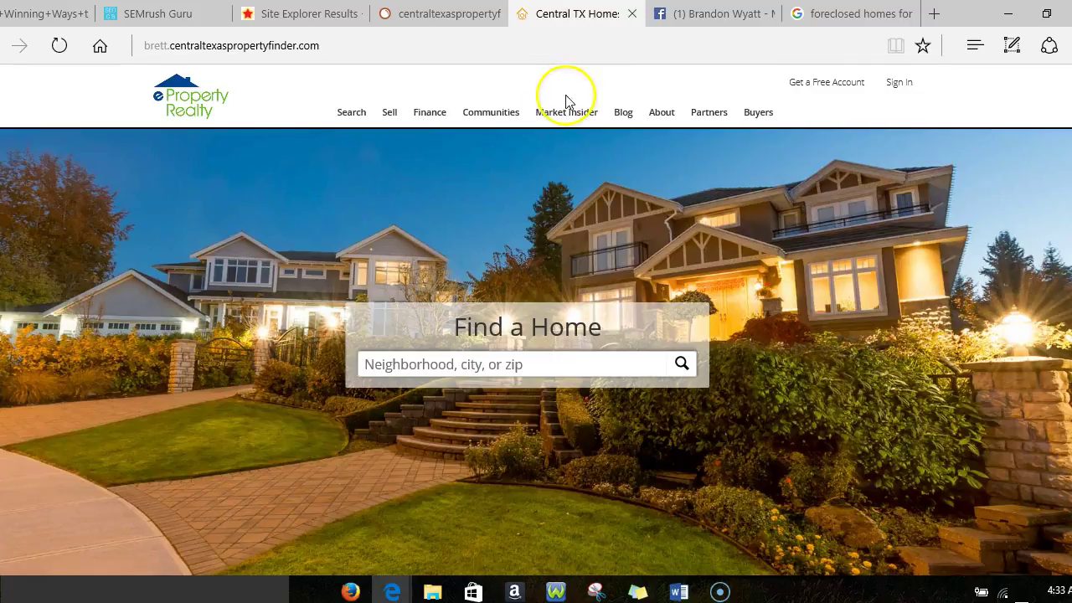
Switch to the SEMrush organic positions report for centraltexaspropertyfinder.com
scroll(502, 241, down, 4)
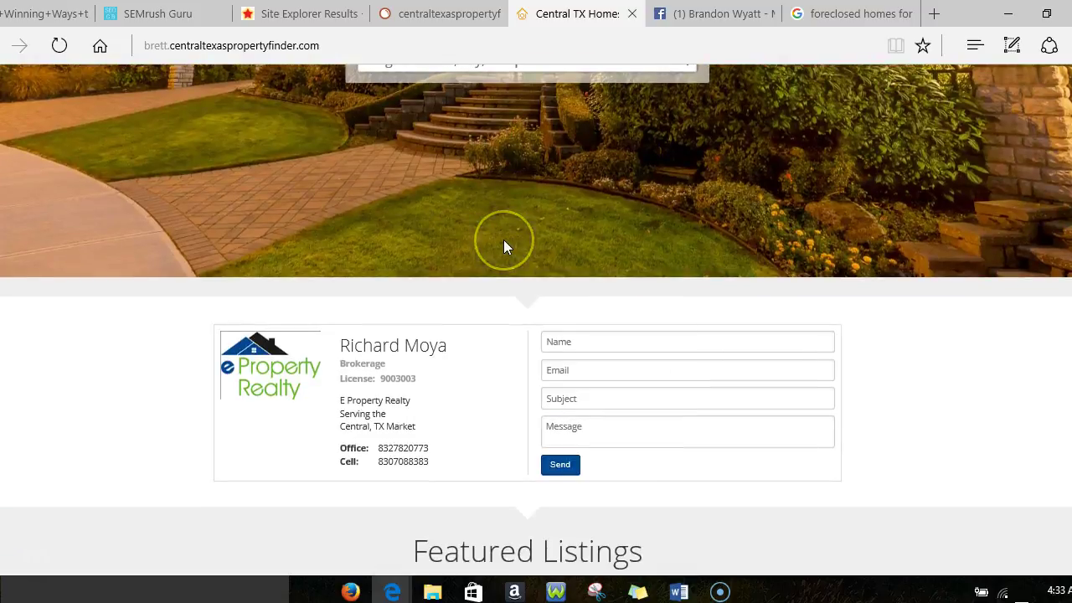
scroll(503, 241, down, 5)
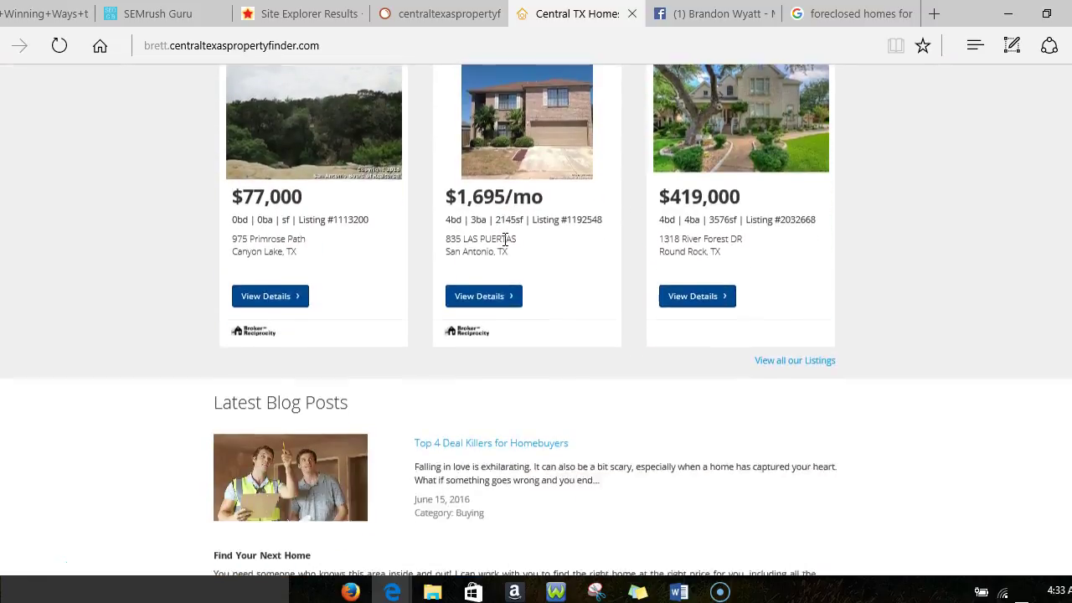
scroll(505, 240, down, 4)
scroll(505, 226, up, 12)
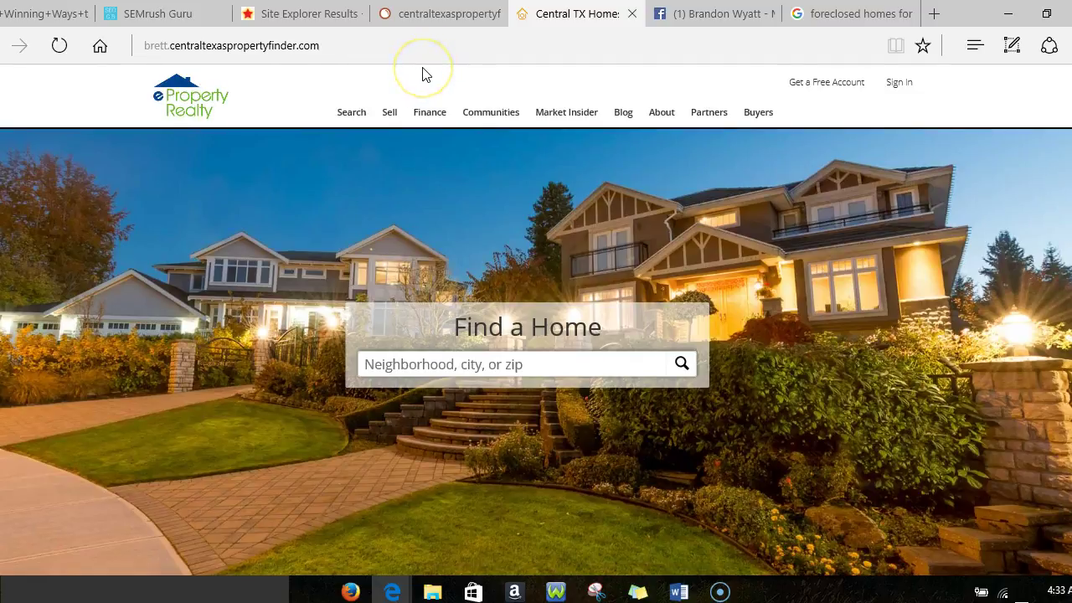
mouse_move(465, 27)
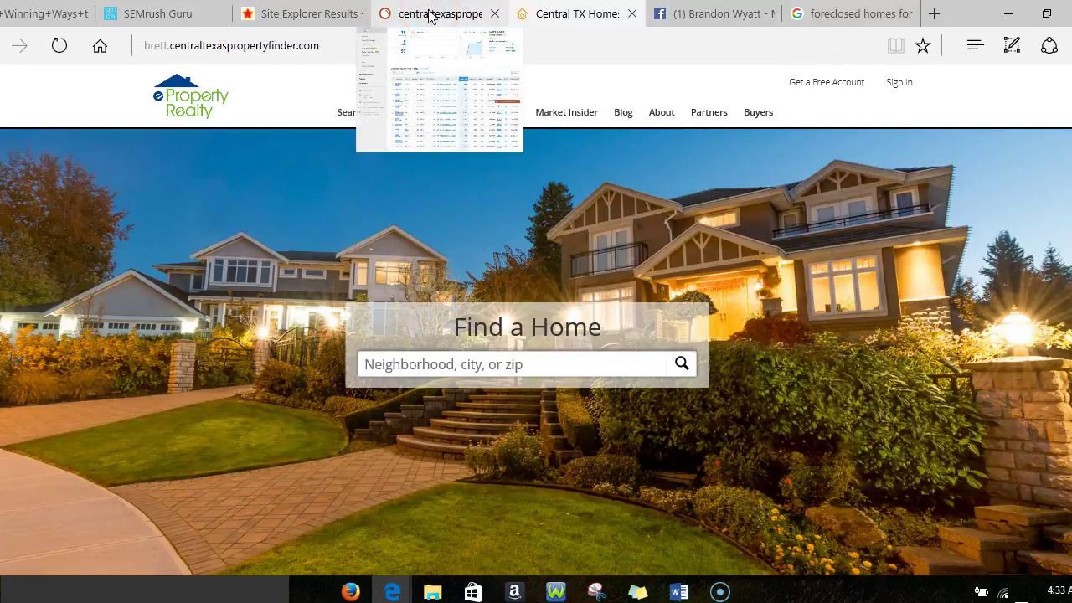
click(430, 16)
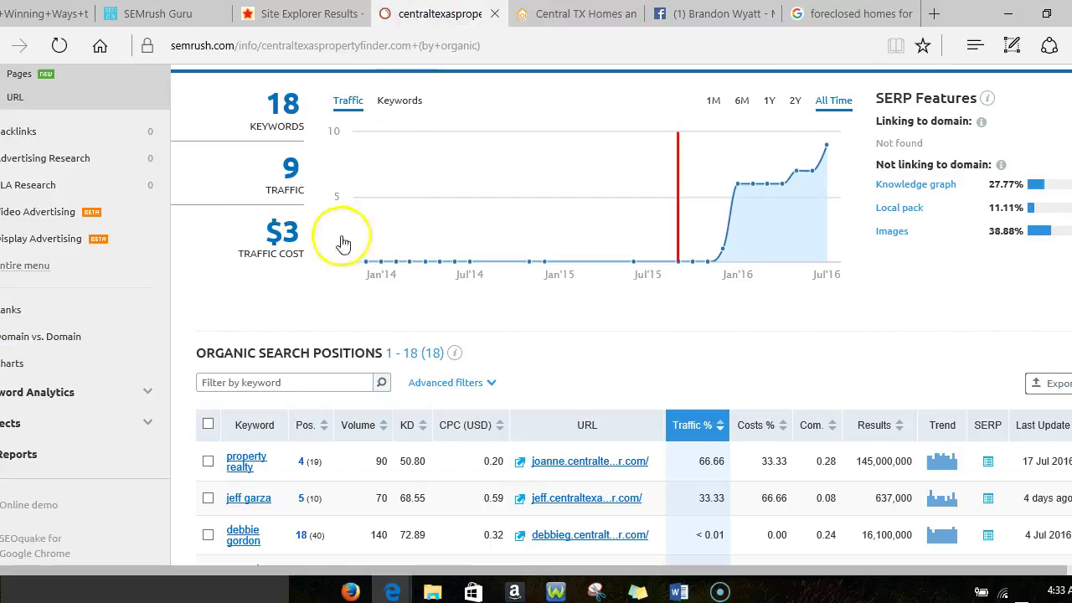
Review the Positions chart and the table of 18 ranking keywords
scroll(378, 211, up, 2)
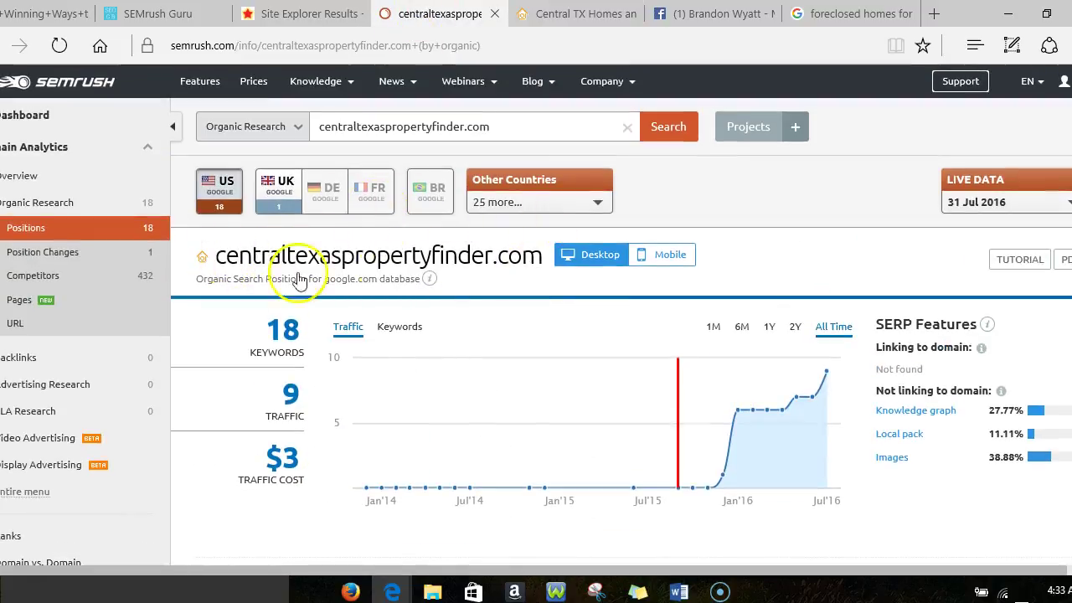
scroll(419, 255, down, 1)
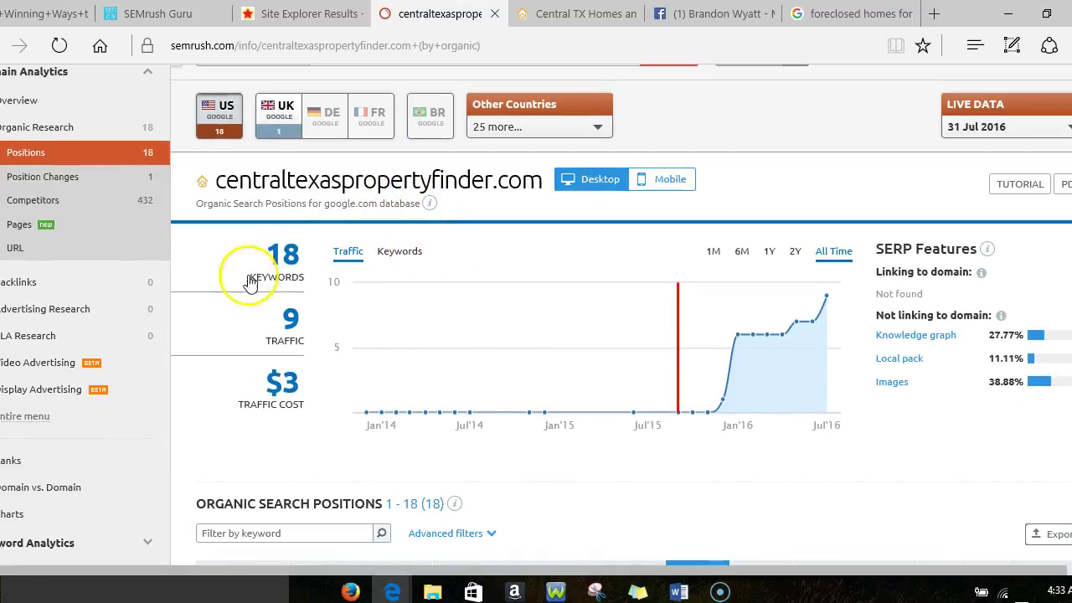
mouse_move(272, 264)
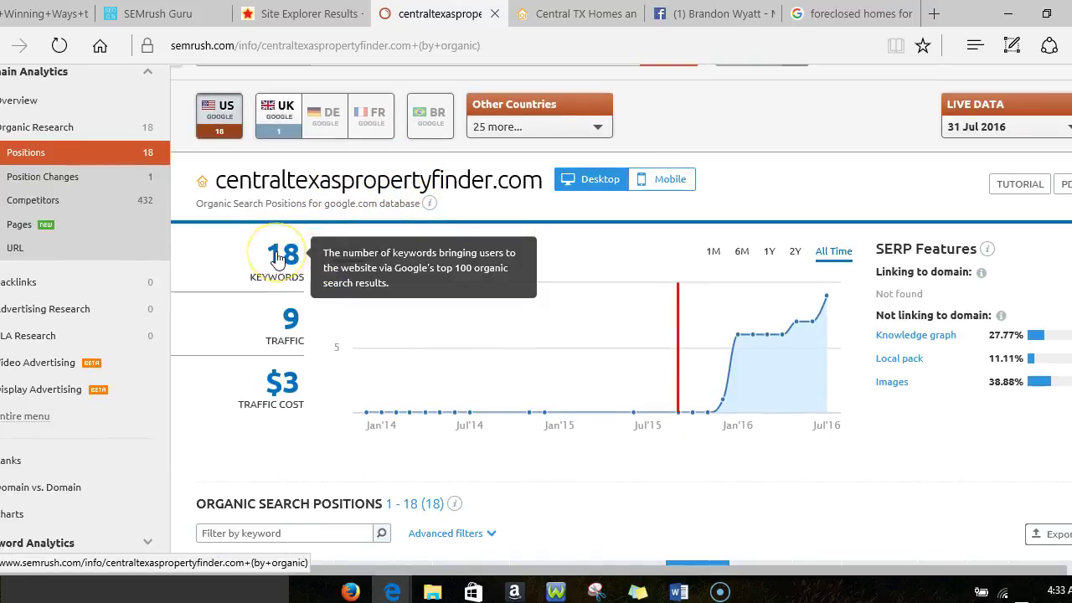
scroll(402, 251, down, 1)
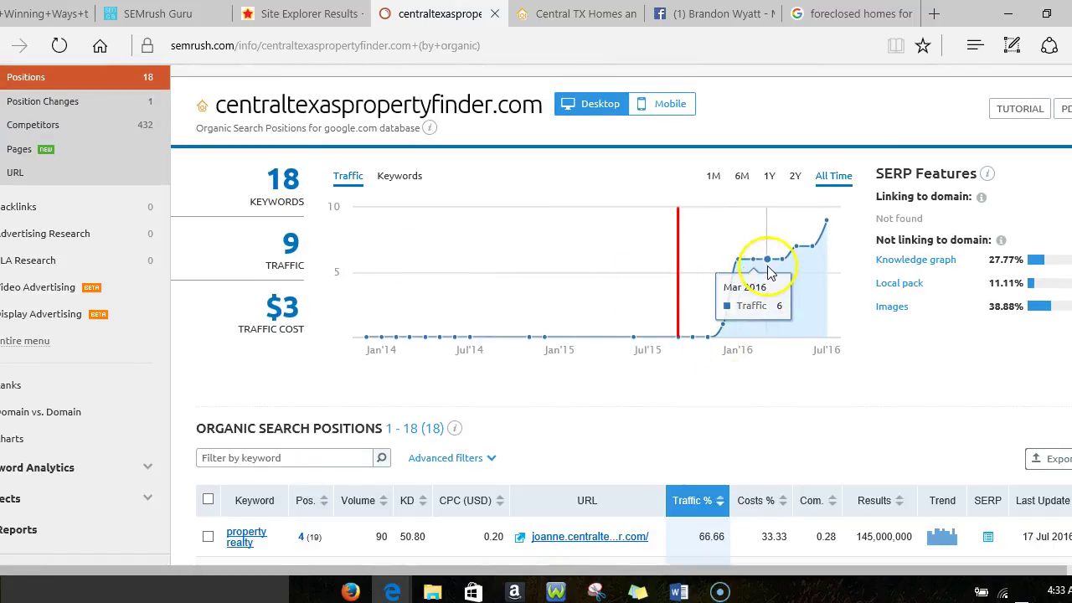
mouse_move(754, 271)
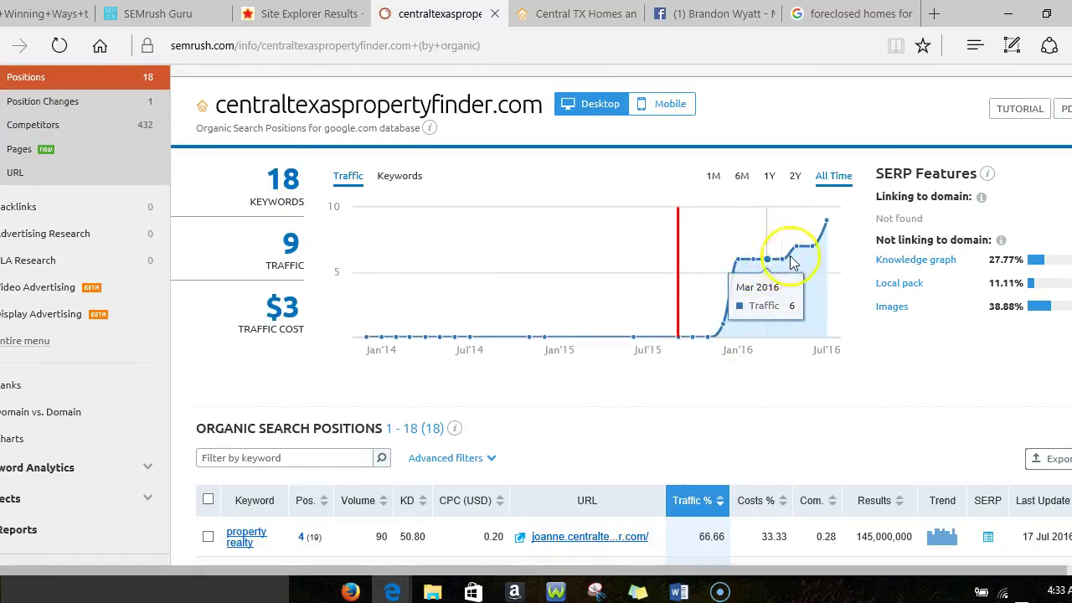
mouse_move(829, 237)
mouse_move(411, 297)
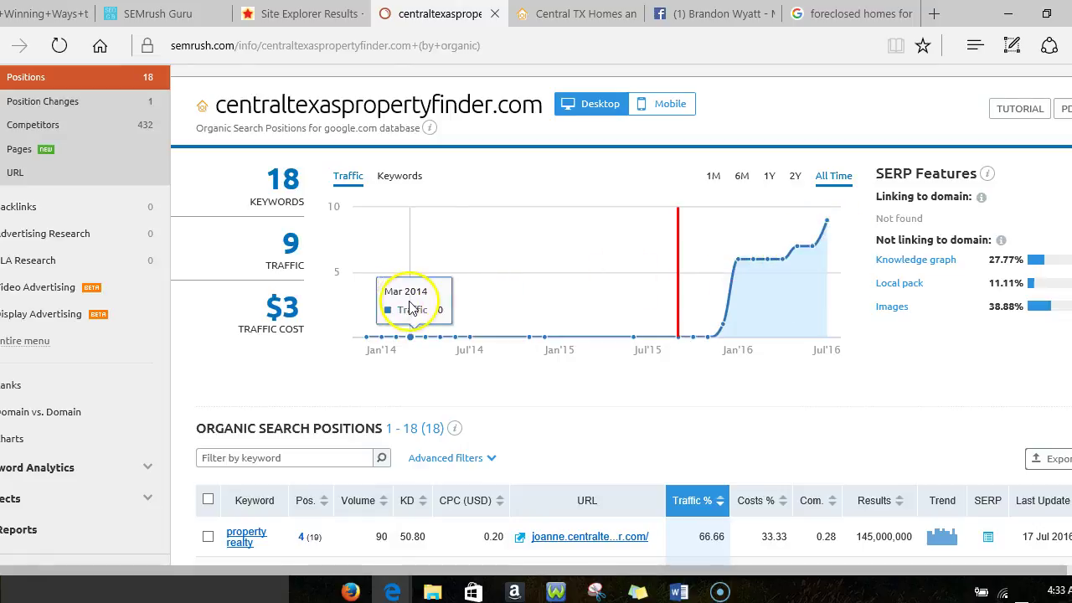
scroll(410, 306, down, 2)
scroll(410, 306, down, 3)
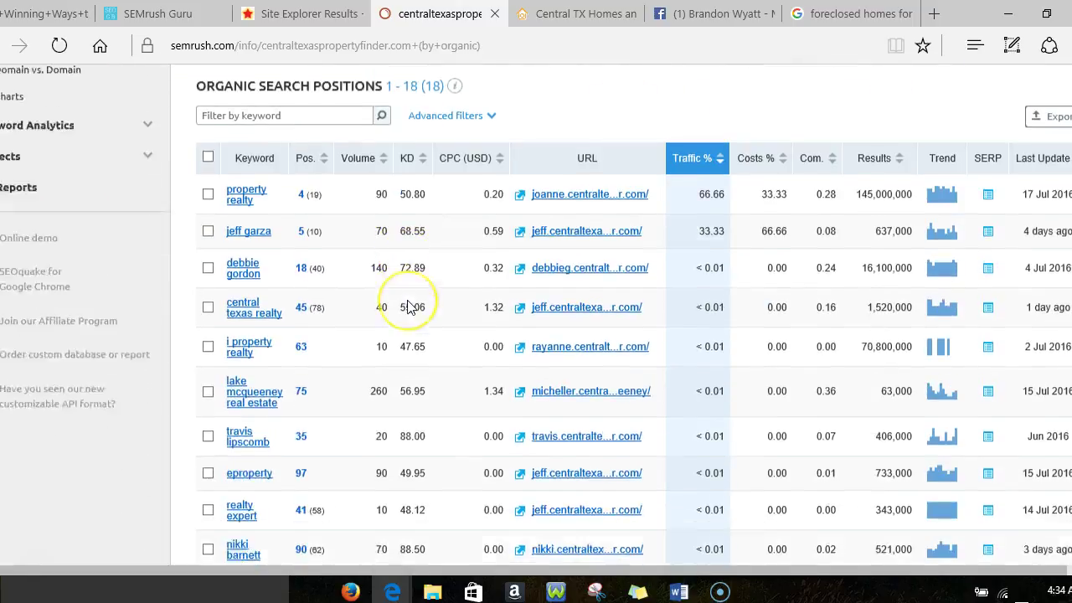
scroll(407, 307, down, 1)
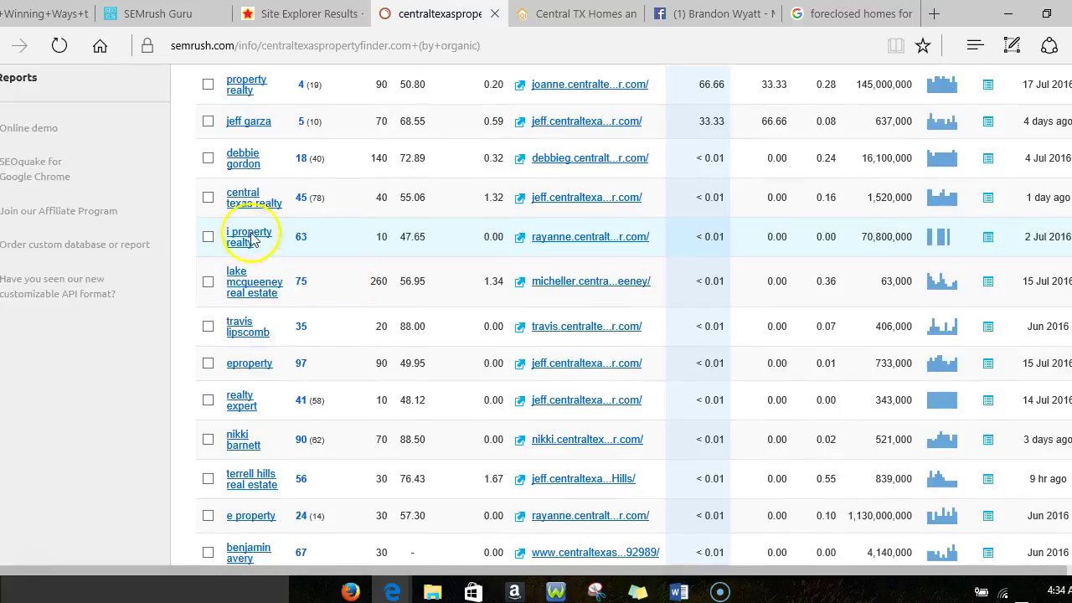
scroll(250, 397, down, 2)
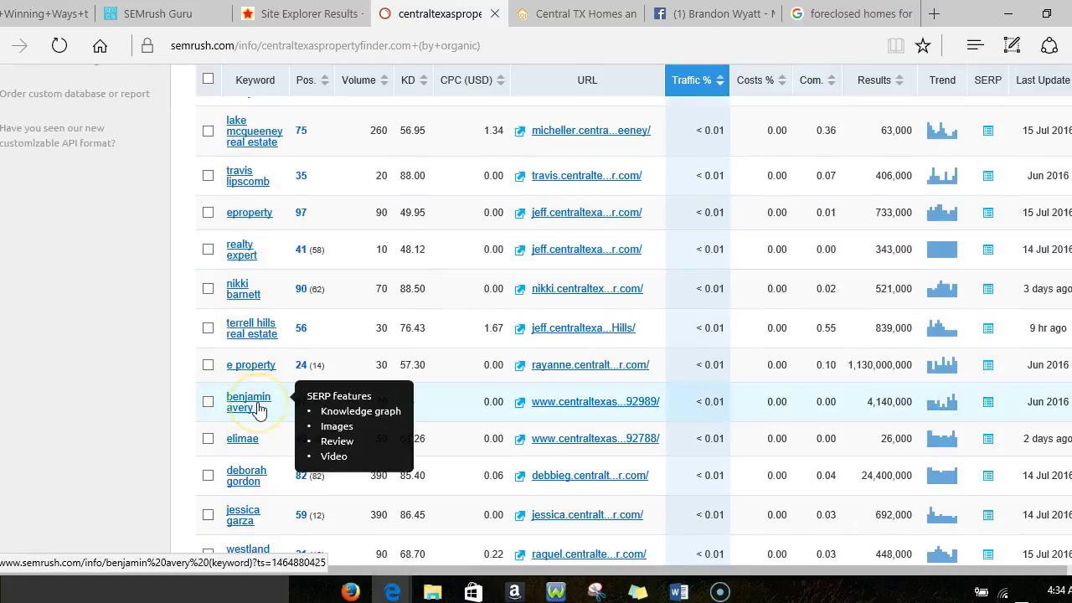
scroll(282, 253, down, 2)
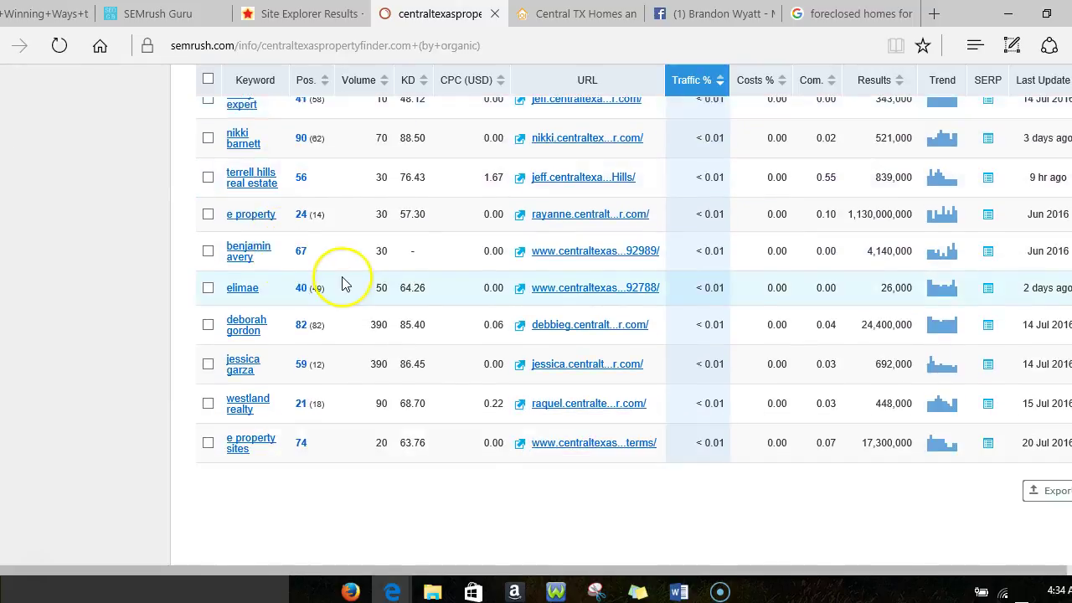
Return to the top and select centraltexaspropertyfinder.com in the SEMrush search box
scroll(348, 270, up, 5)
scroll(358, 255, up, 3)
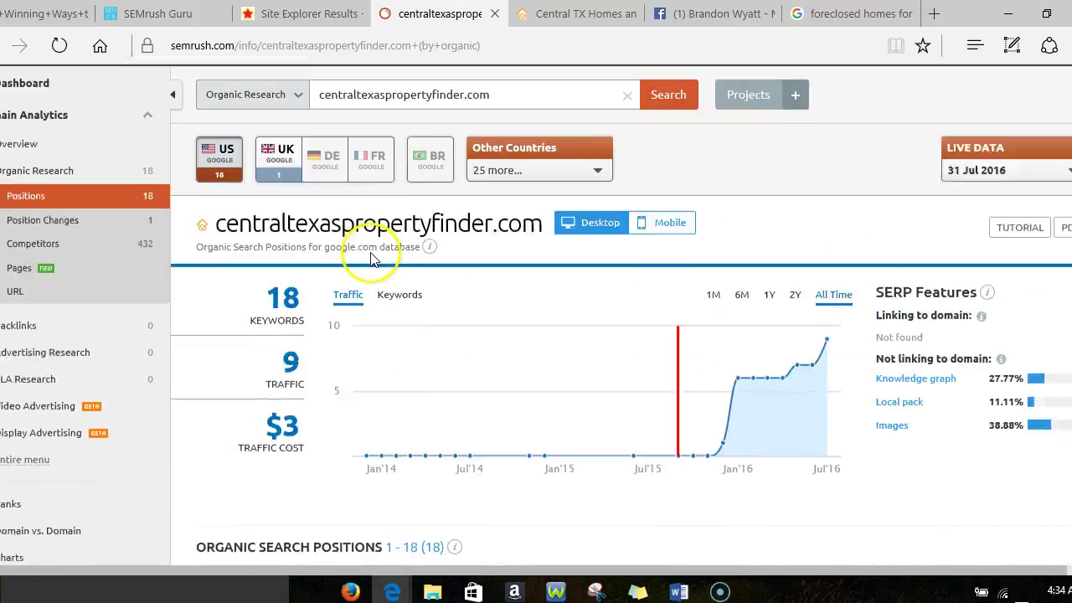
scroll(353, 213, up, 1)
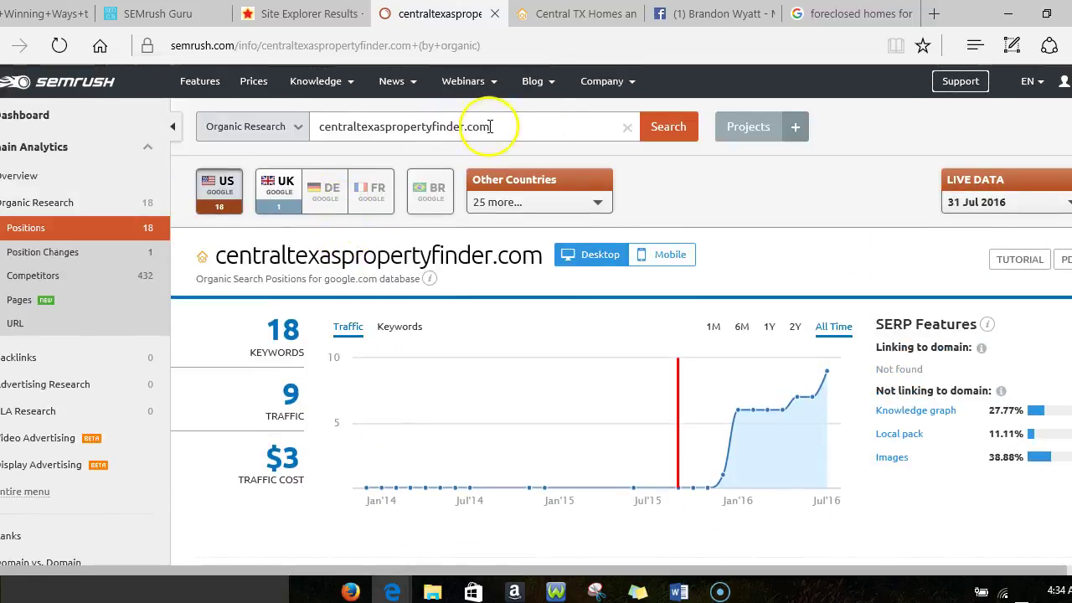
scroll(433, 267, down, 10)
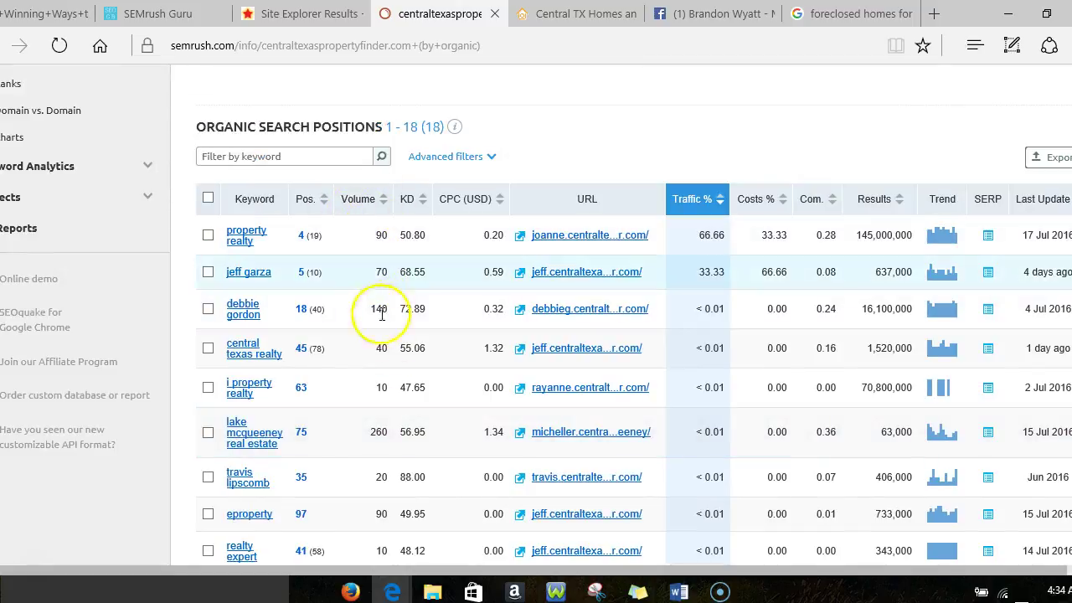
scroll(418, 301, up, 10)
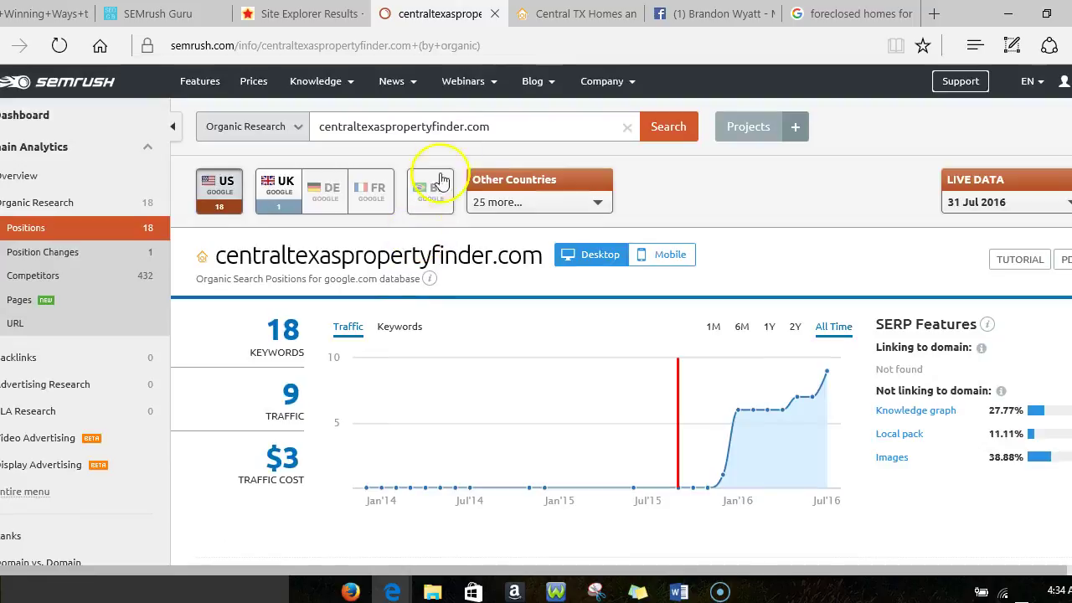
drag(502, 127, 324, 125)
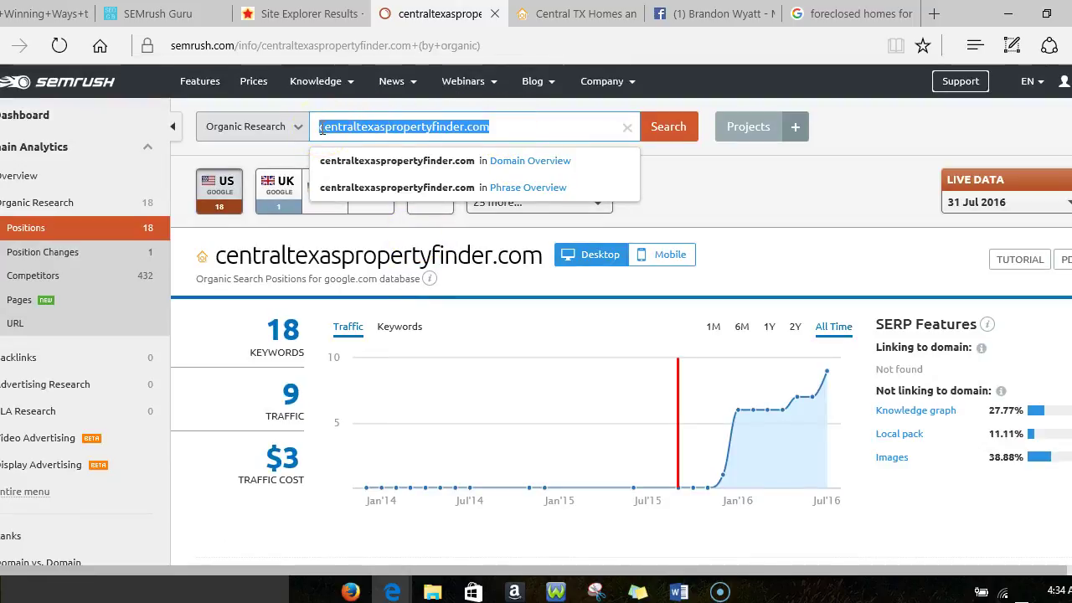
Run a SEMrush keyword lookup for 'home for sales', then bring up the New Braunfels foreclosure Google results
text(home for)
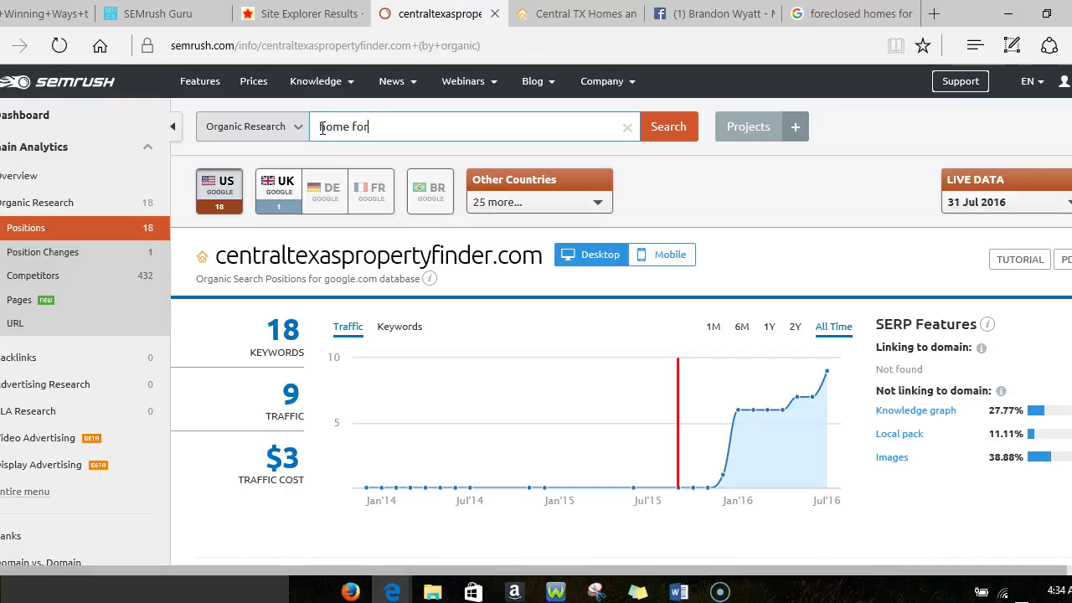
text( sales)
key(Return)
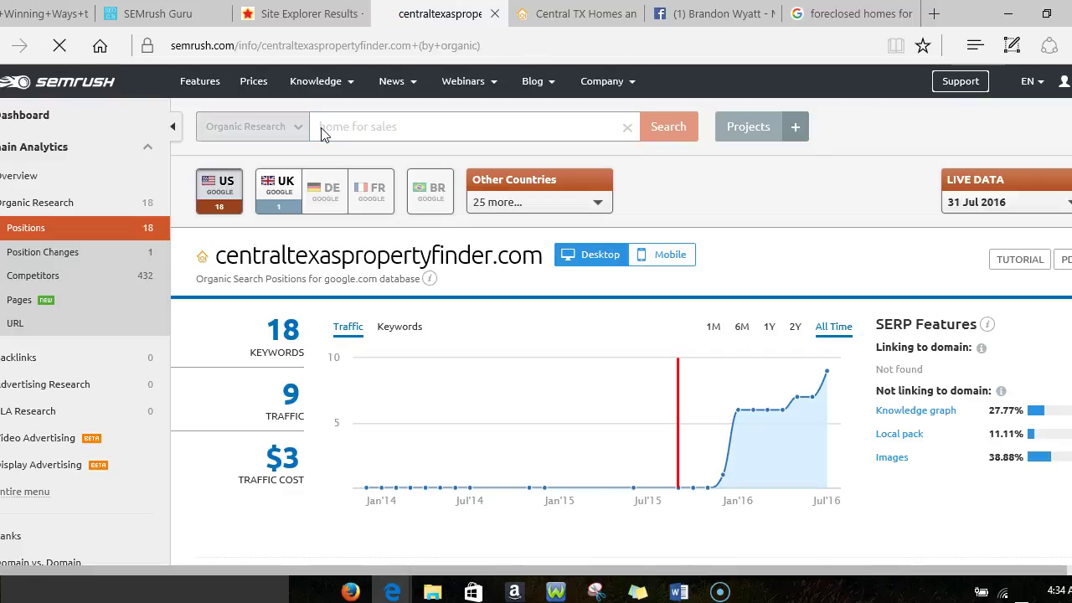
click(331, 126)
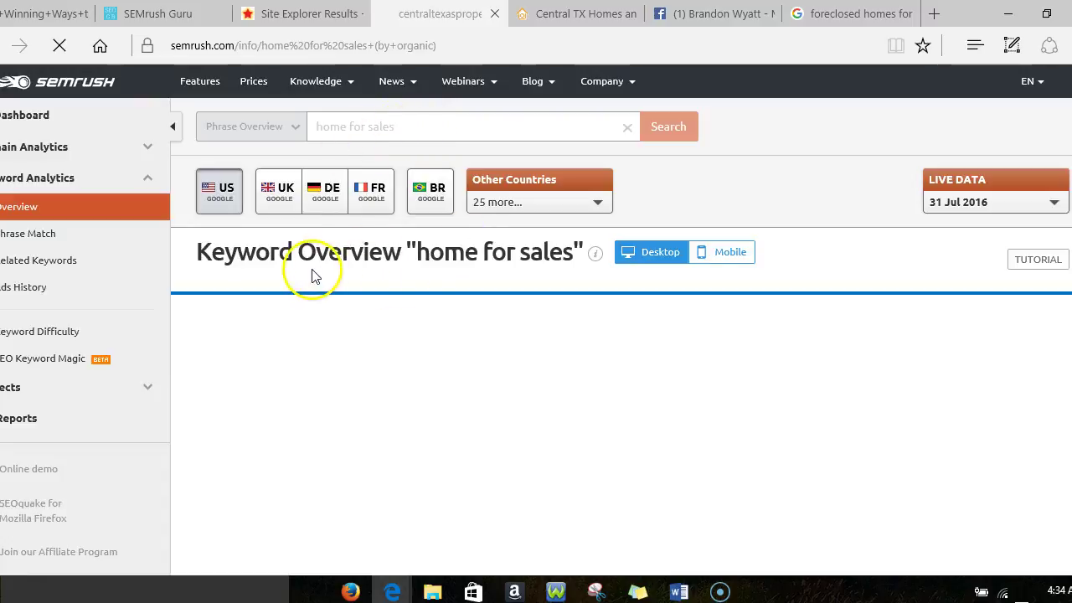
click(844, 16)
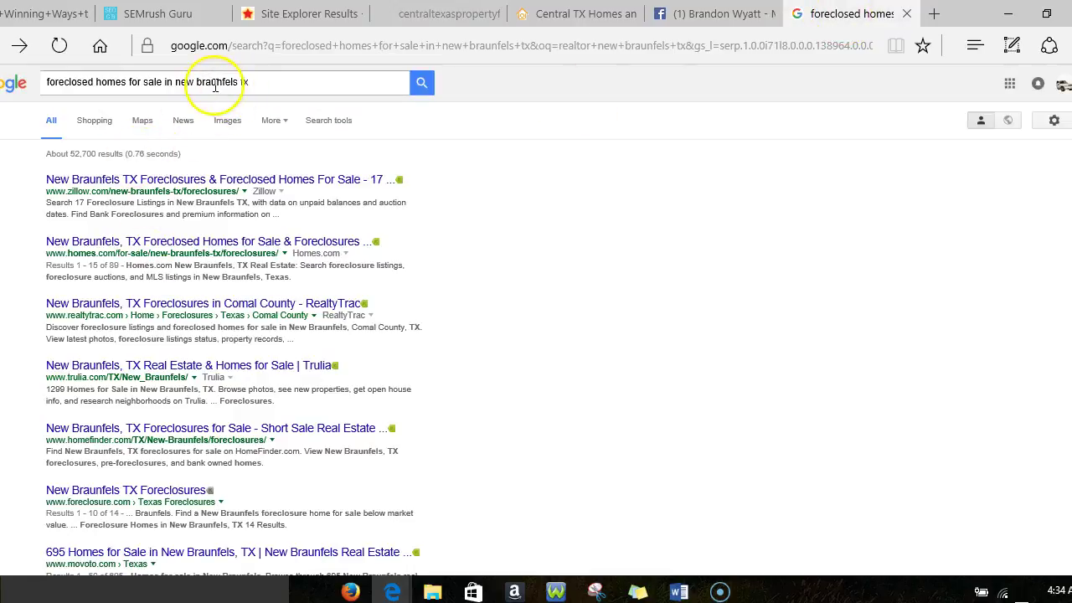
Remove 'foreclosed' so Google searches 'homes for sale in new braunfels tx'
click(96, 84)
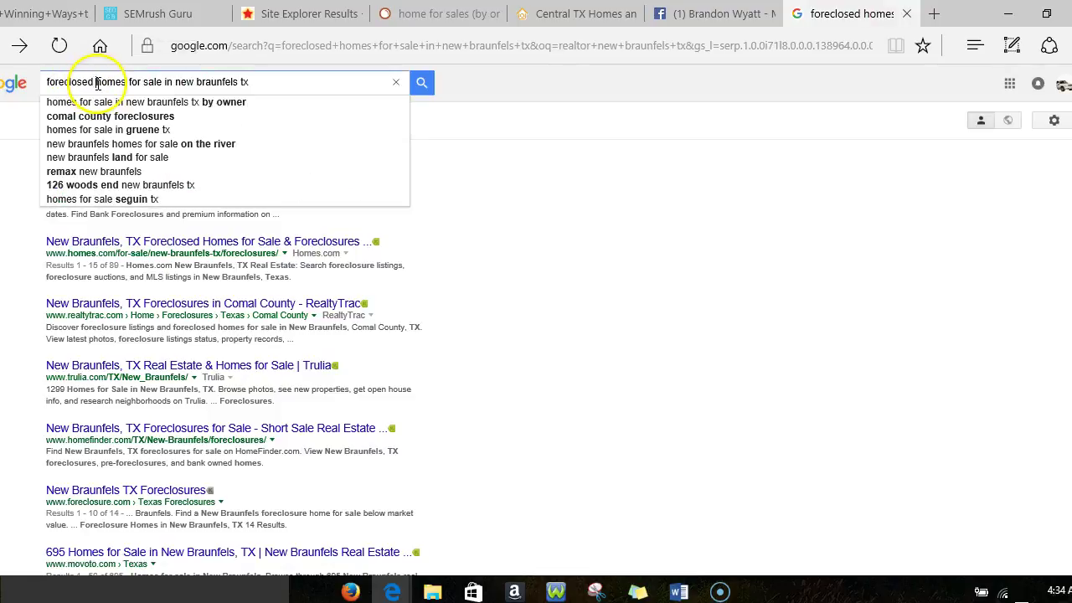
drag(96, 83, 31, 88)
key(BackSpace)
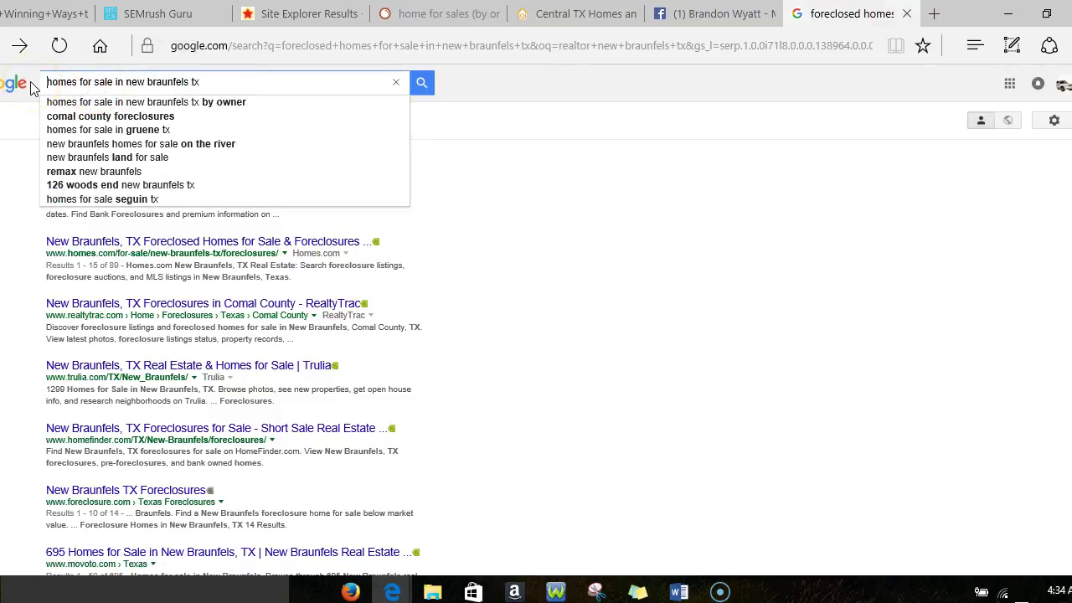
key(Return)
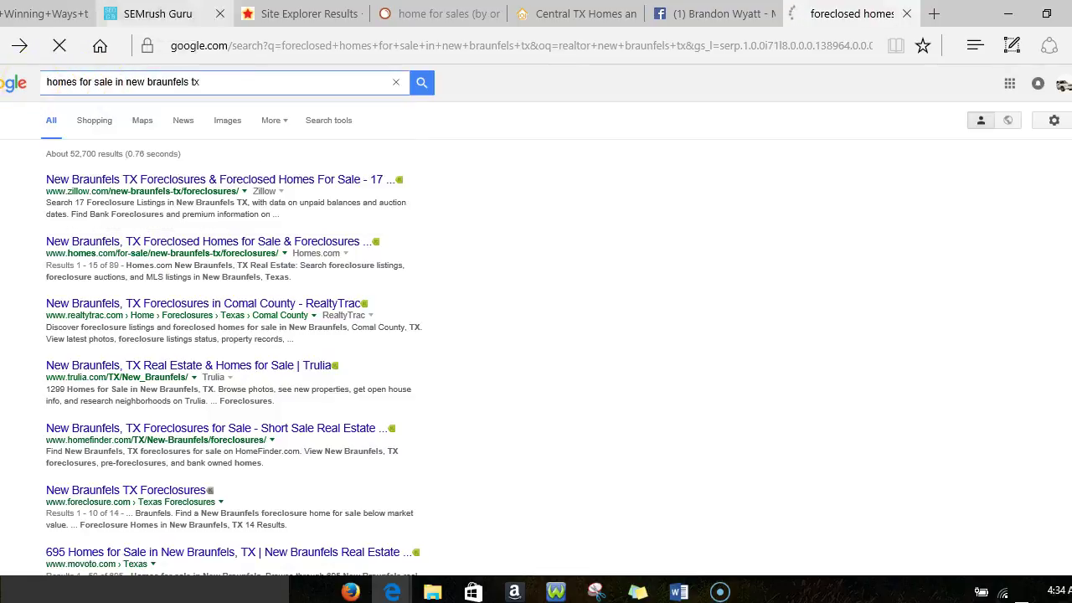
Check the 'home for sales' overview (volume 480, CPC $1.54), then search 'homes for sales'
click(448, 14)
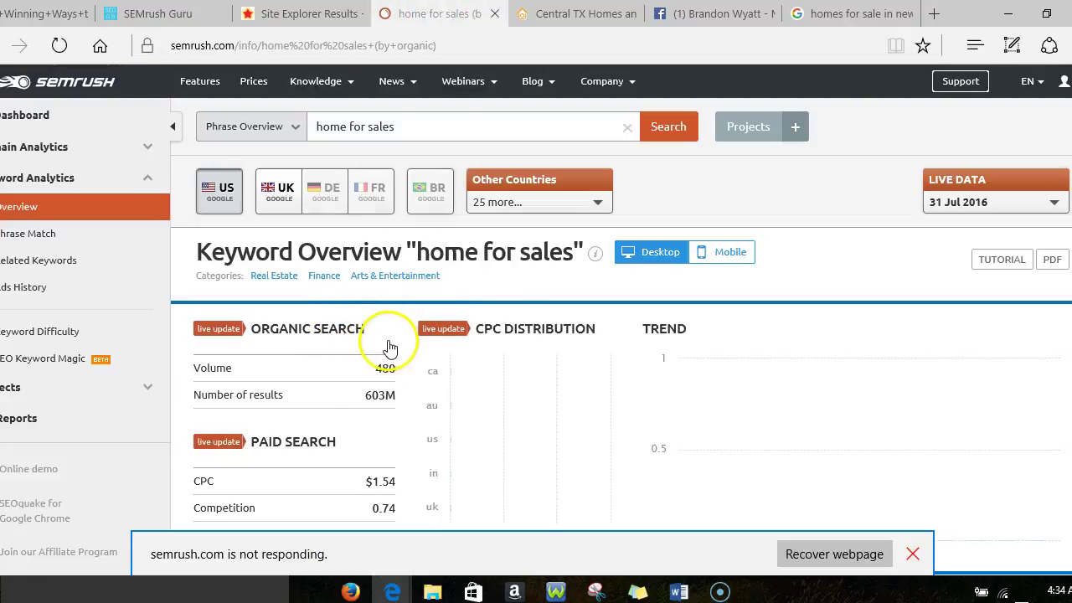
scroll(377, 352, down, 2)
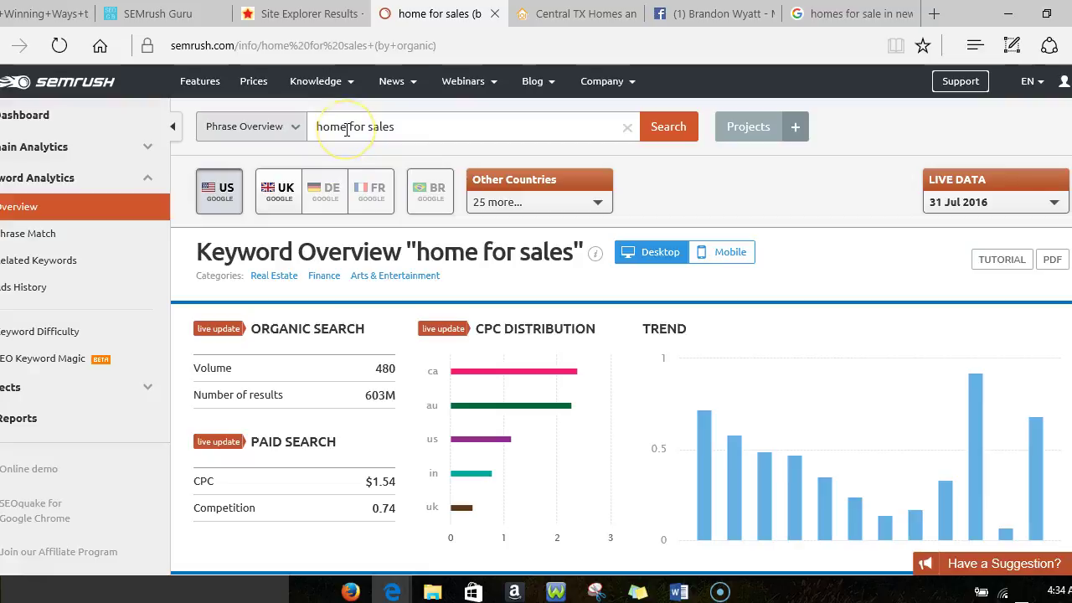
click(667, 126)
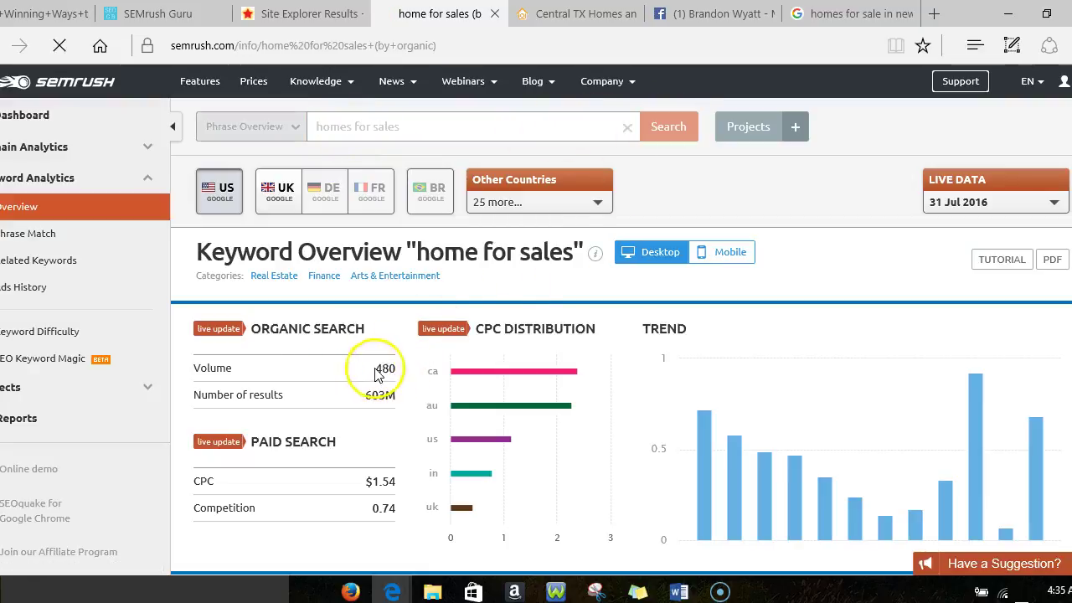
Load the Majestic summary for centraltexaspropertyfinder.com and scroll to the Backlink Breakdown and Anchor Text charts
click(314, 15)
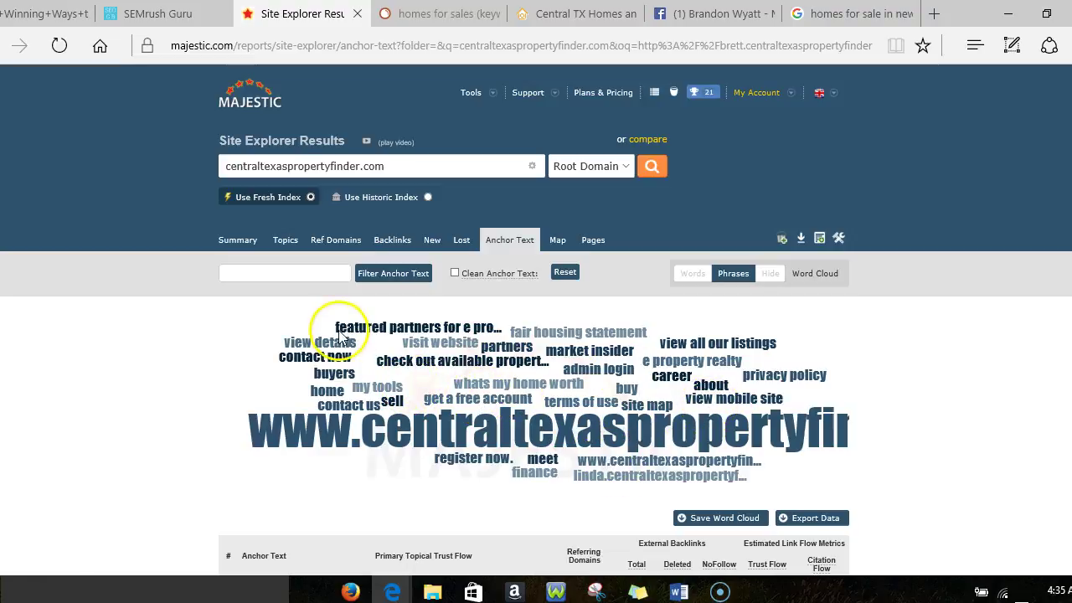
click(247, 244)
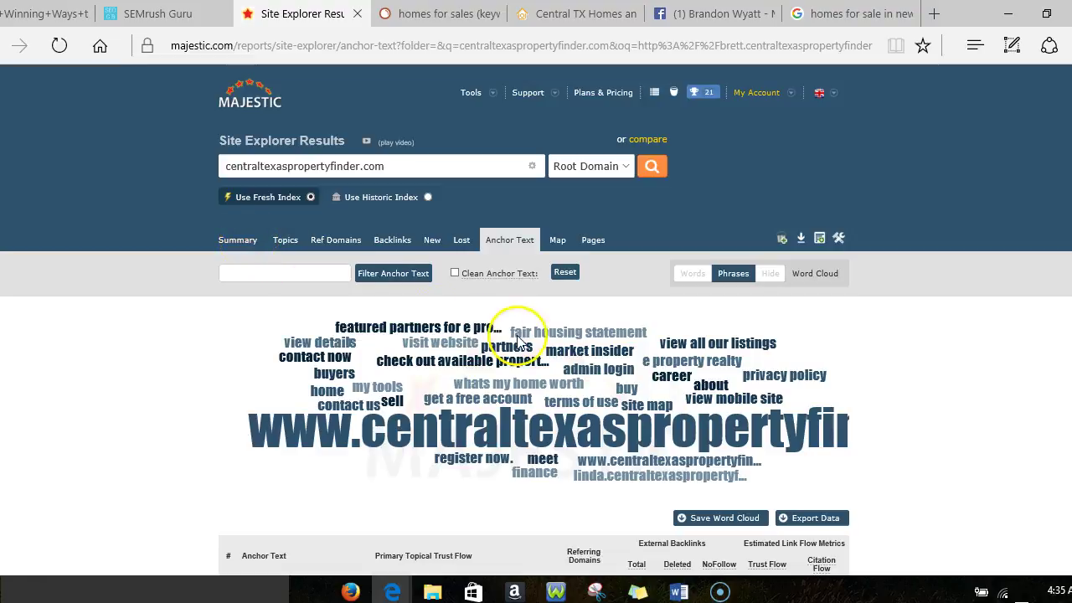
click(248, 245)
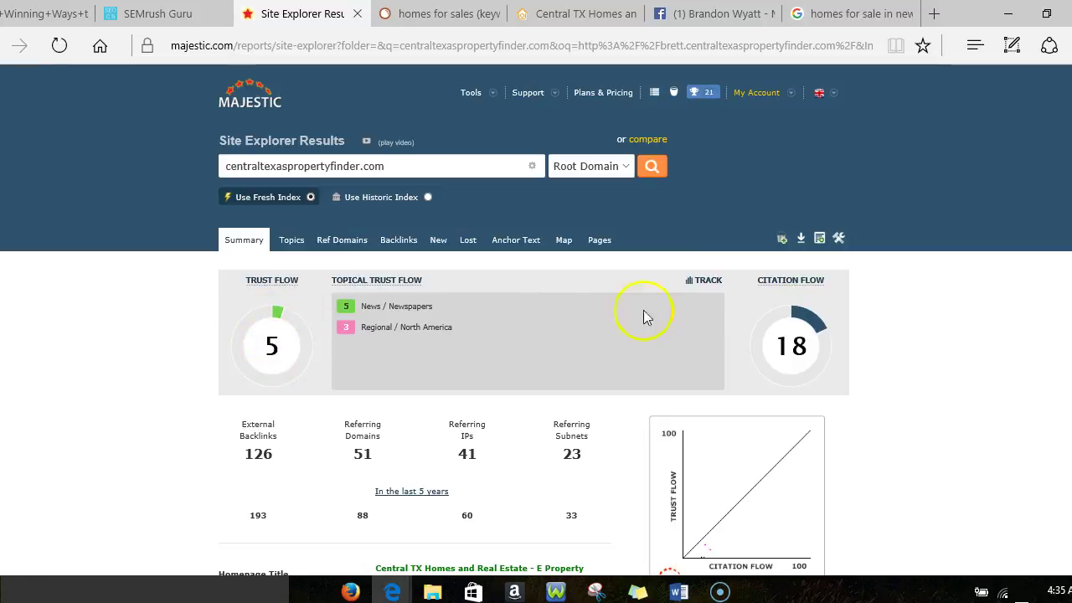
scroll(804, 313, down, 9)
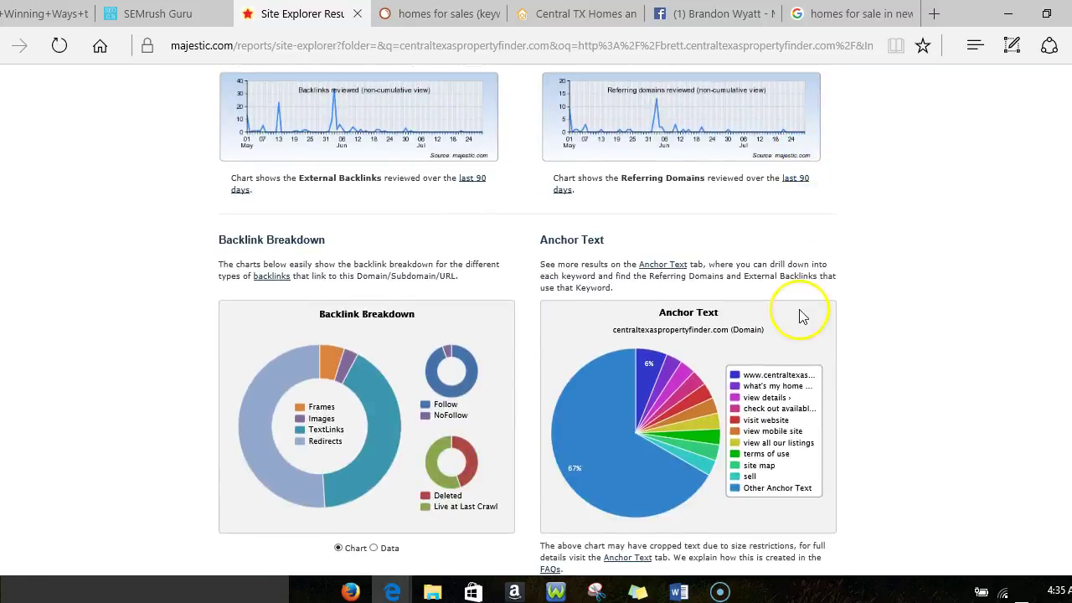
scroll(753, 335, down, 1)
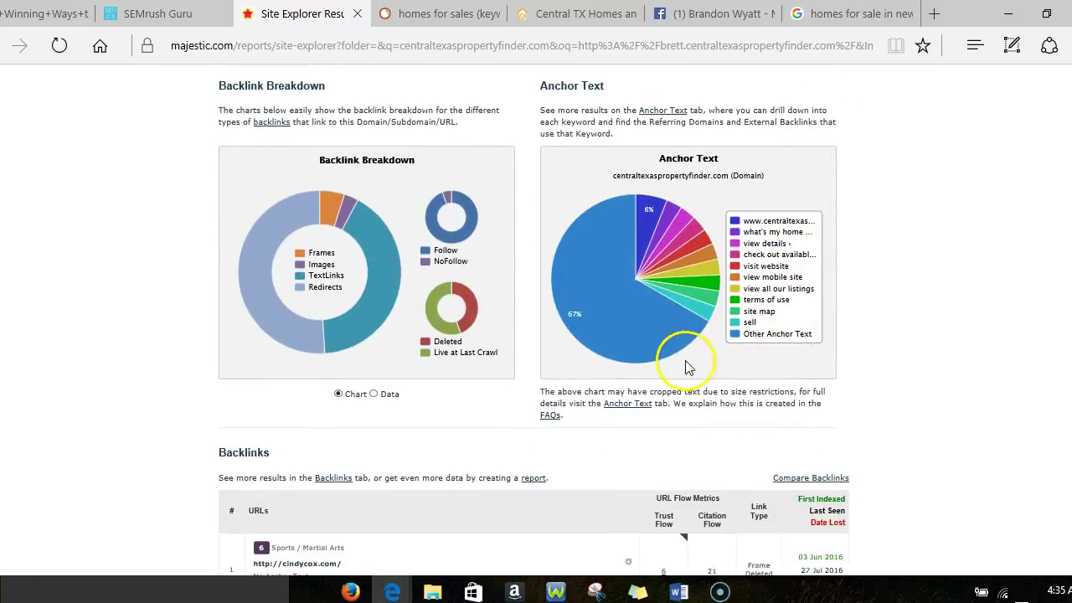
Review the 'homes for sales' overview: 1.6K volume, CPC $1.52, and 71,463 phrase-match keywords
click(402, 21)
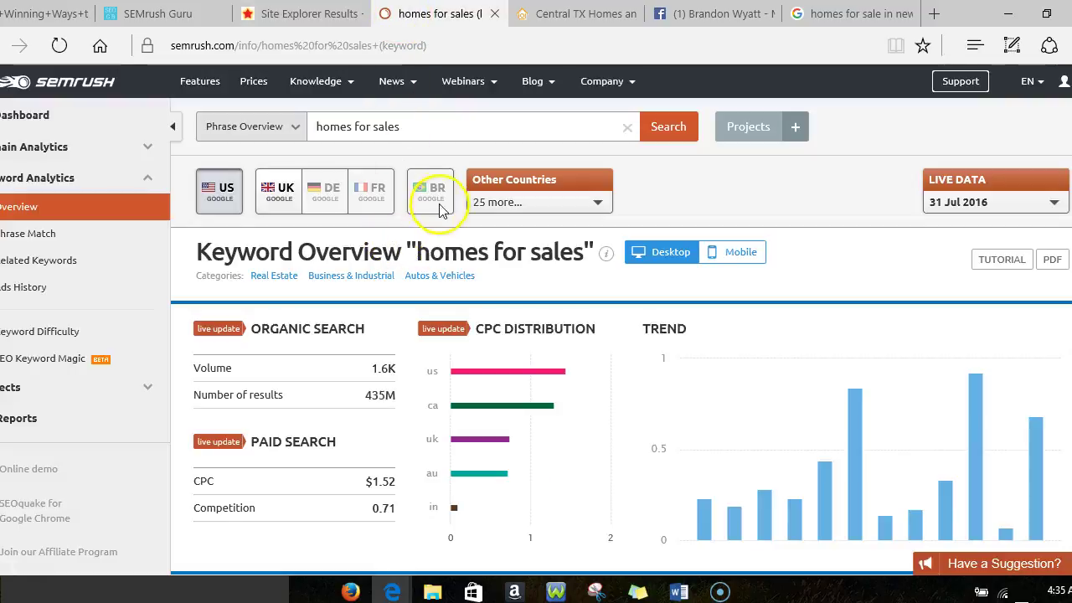
scroll(385, 216, down, 3)
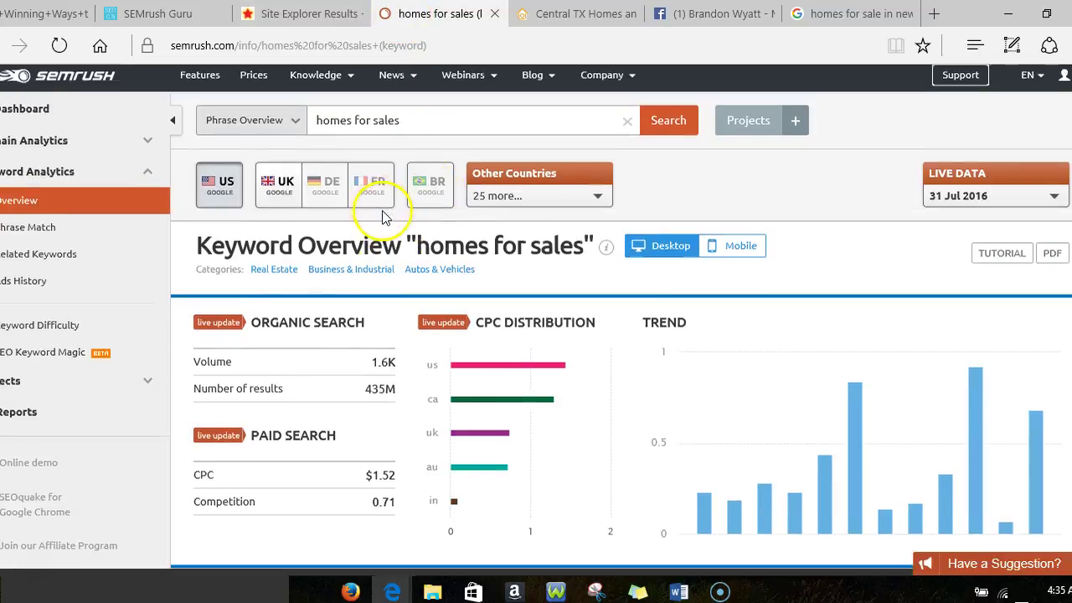
scroll(385, 216, down, 2)
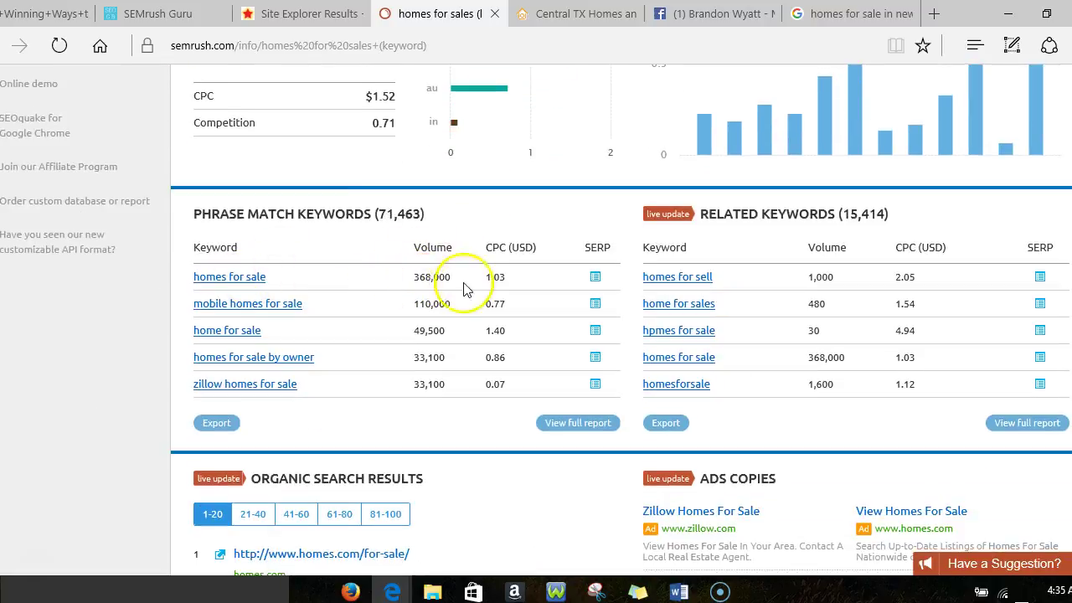
scroll(444, 267, up, 5)
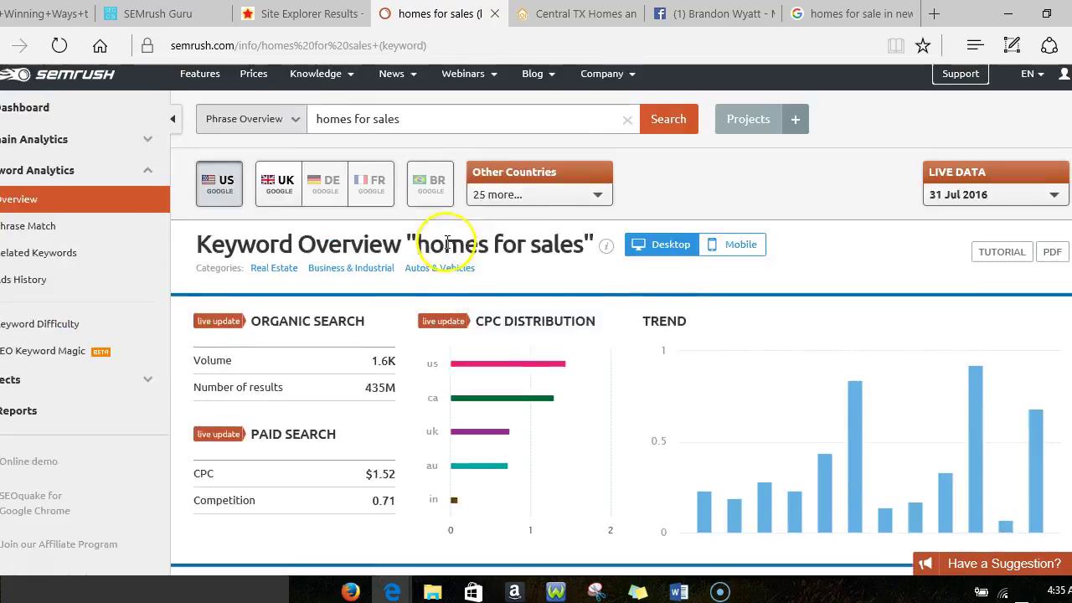
Scroll through the ~902,000 New Braunfels results, from realtor.com and Zillow down to related searches
click(825, 15)
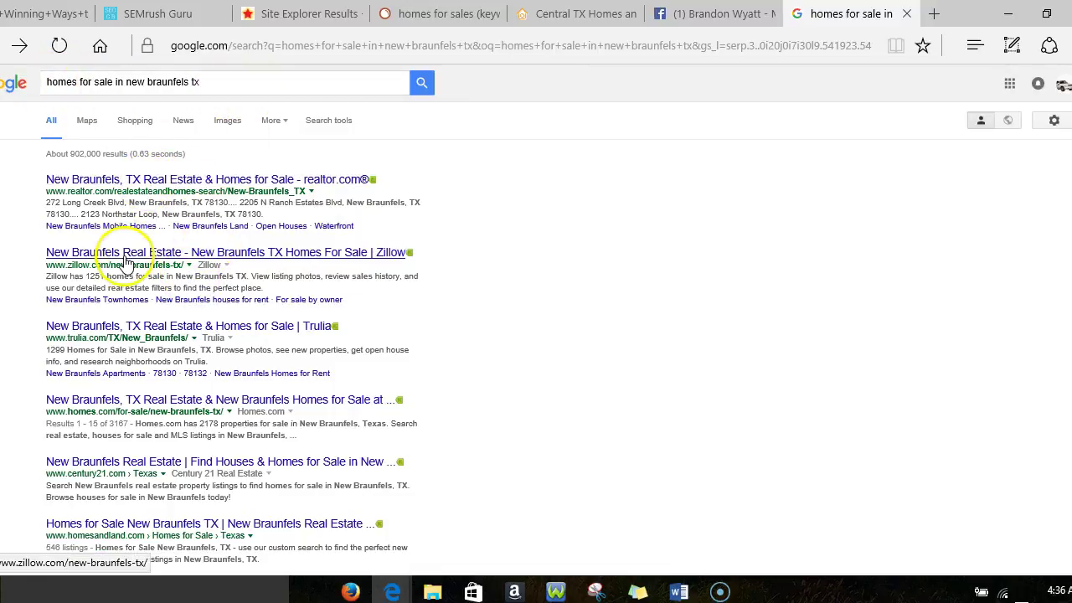
scroll(134, 262, down, 1)
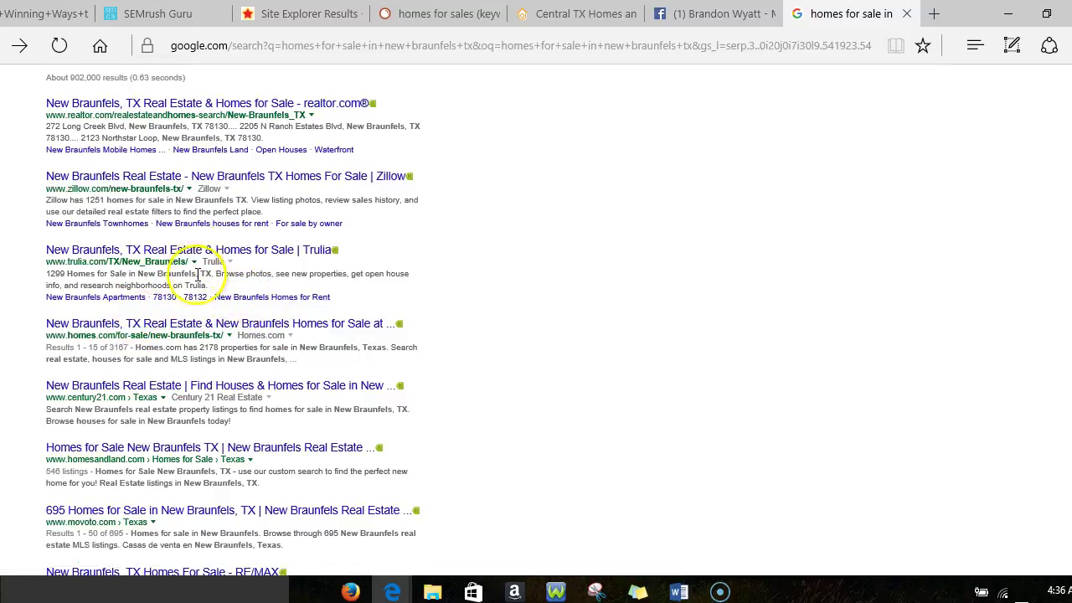
scroll(198, 275, down, 2)
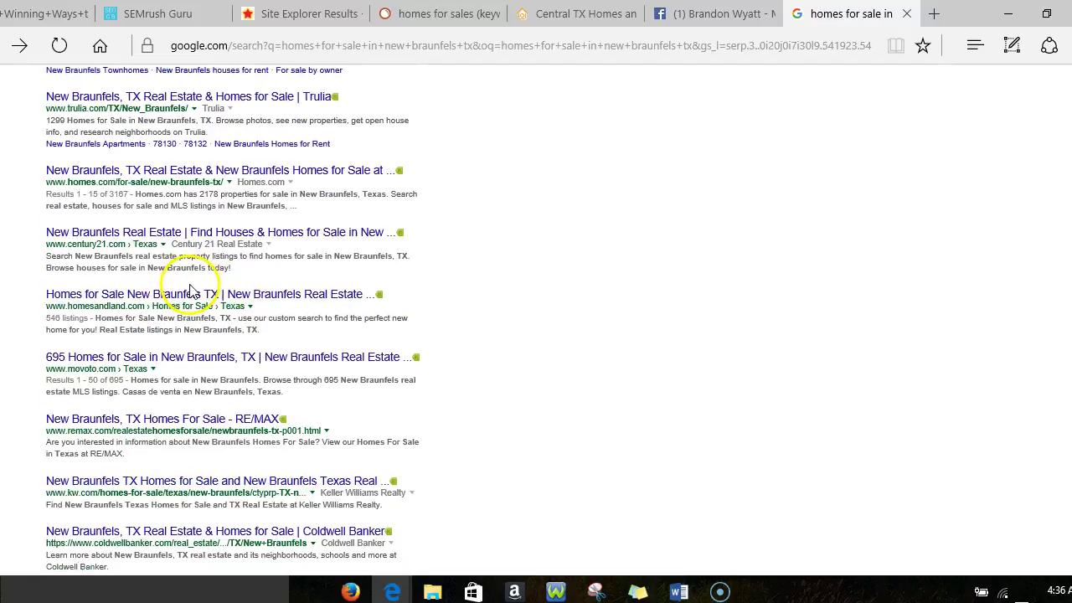
scroll(190, 291, down, 2)
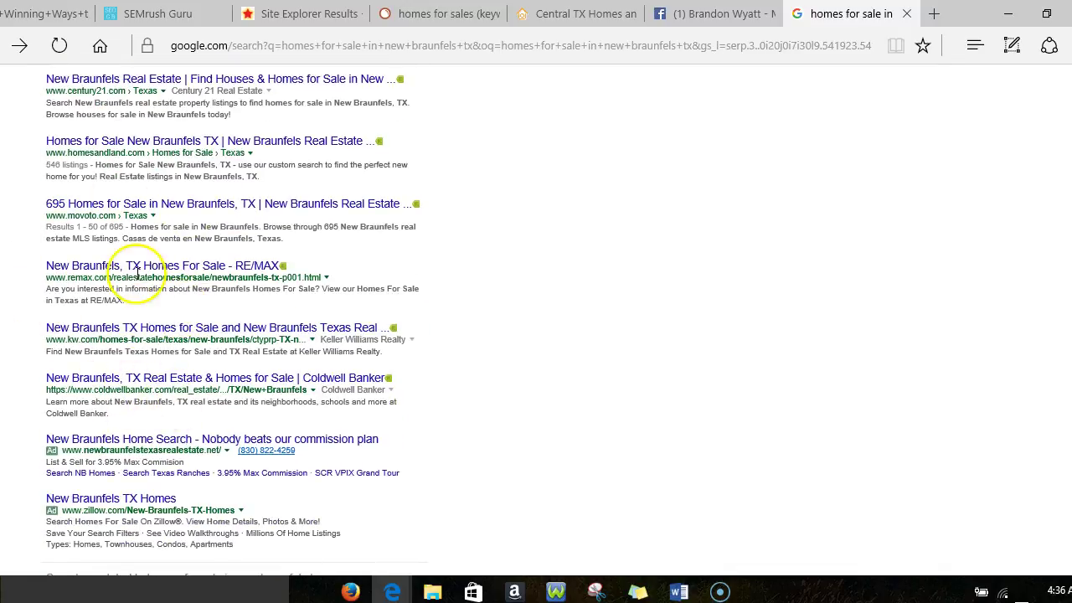
scroll(223, 290, up, 5)
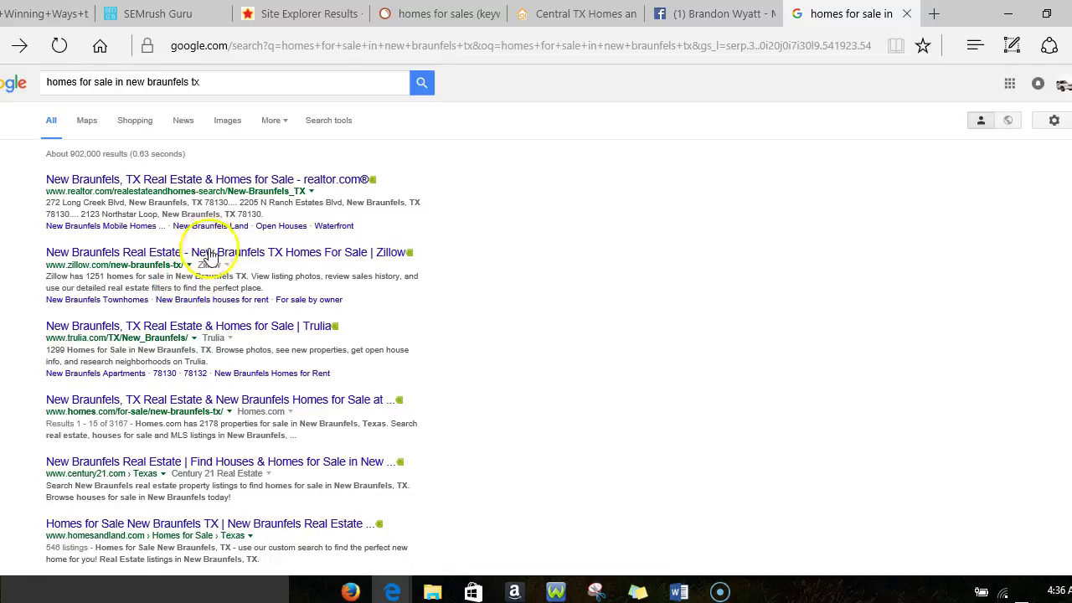
scroll(210, 255, down, 5)
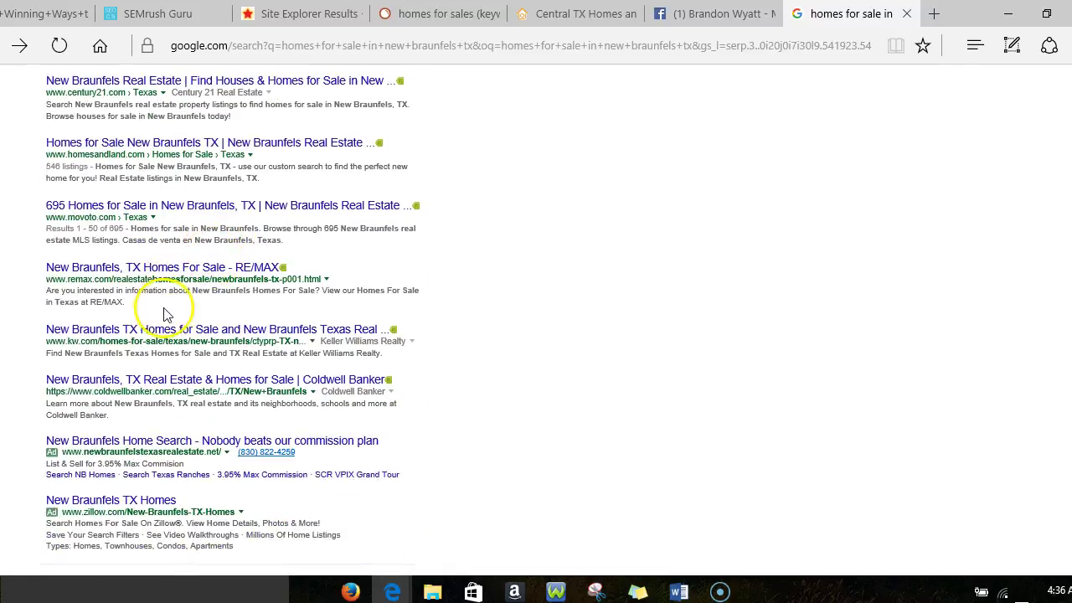
scroll(163, 314, down, 3)
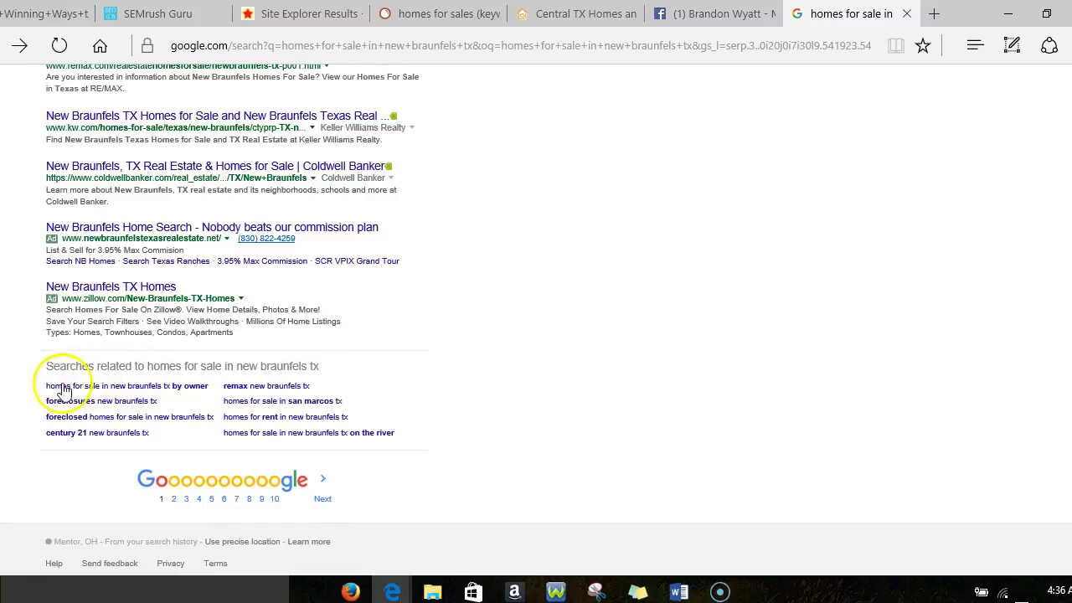
scroll(201, 252, up, 8)
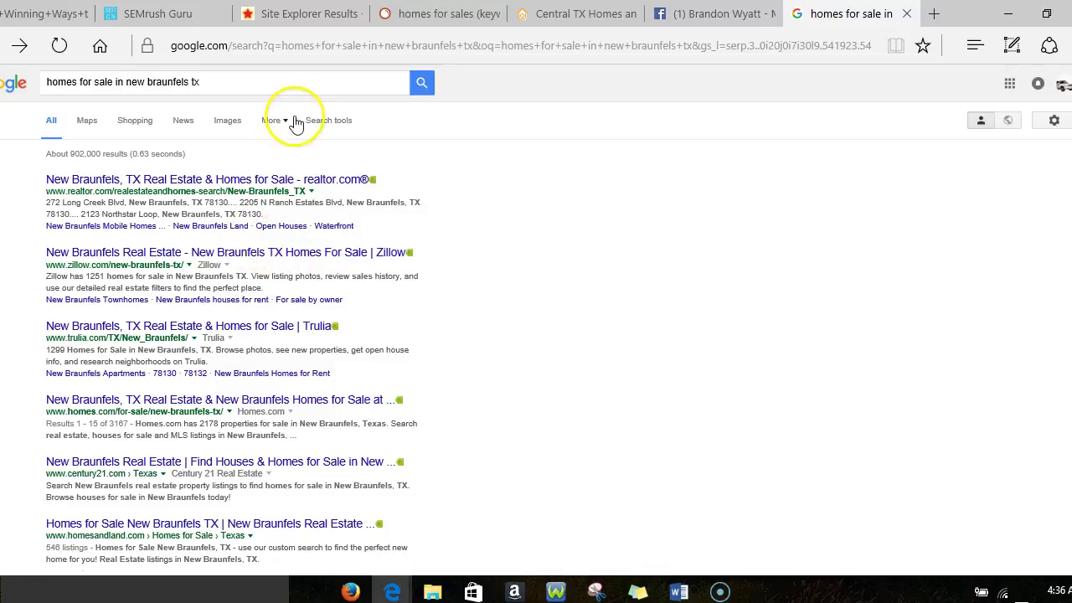
Scan the 'homes for sales' phrase-match keywords like 'homes for sale' and 'mobile homes for sale'
click(452, 14)
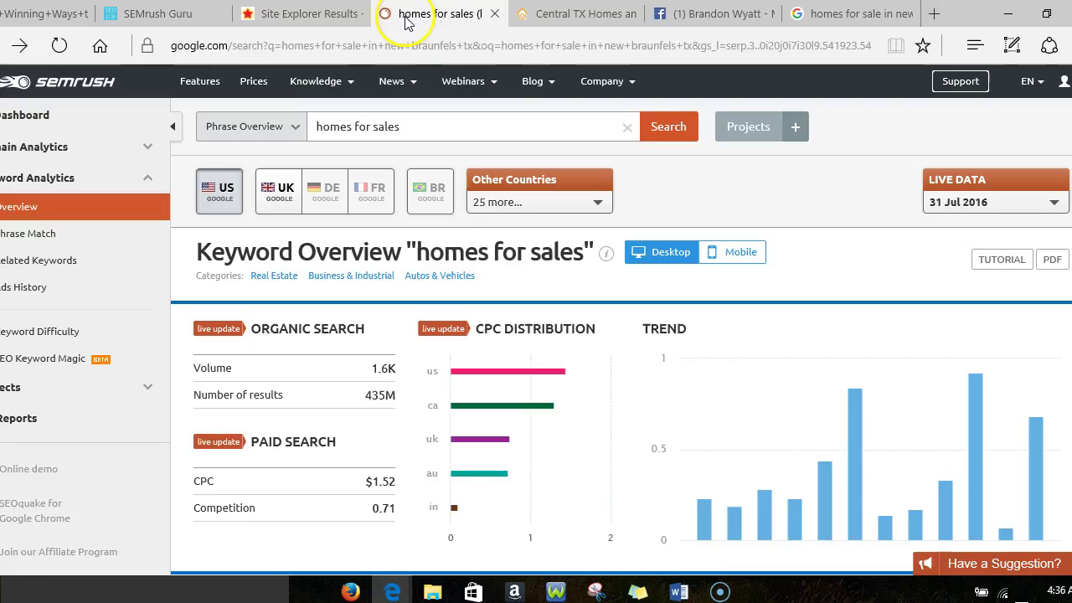
scroll(449, 363, down, 3)
scroll(426, 350, down, 1)
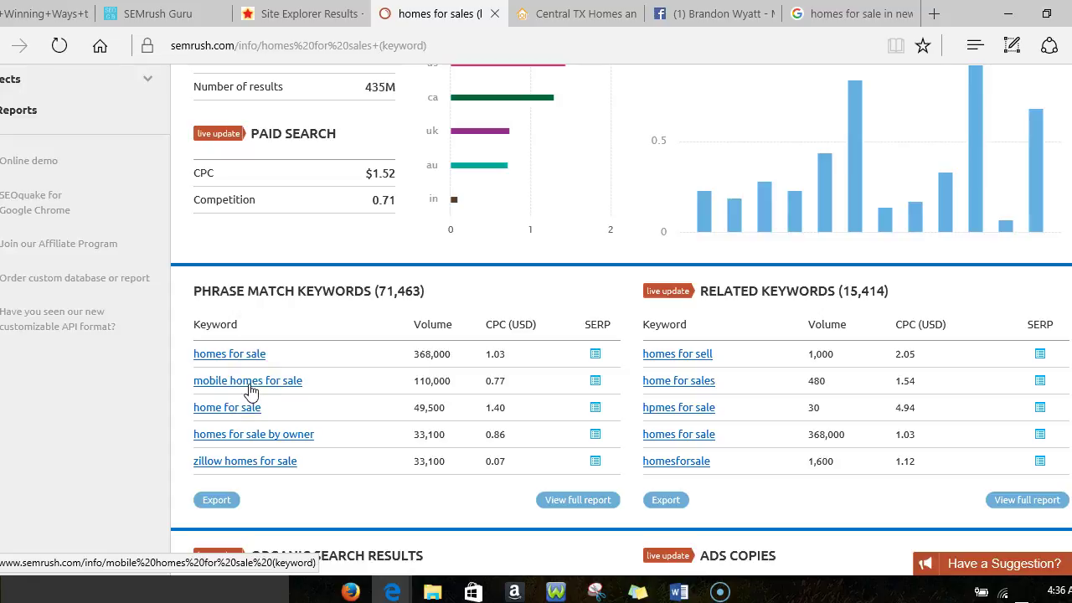
click(369, 347)
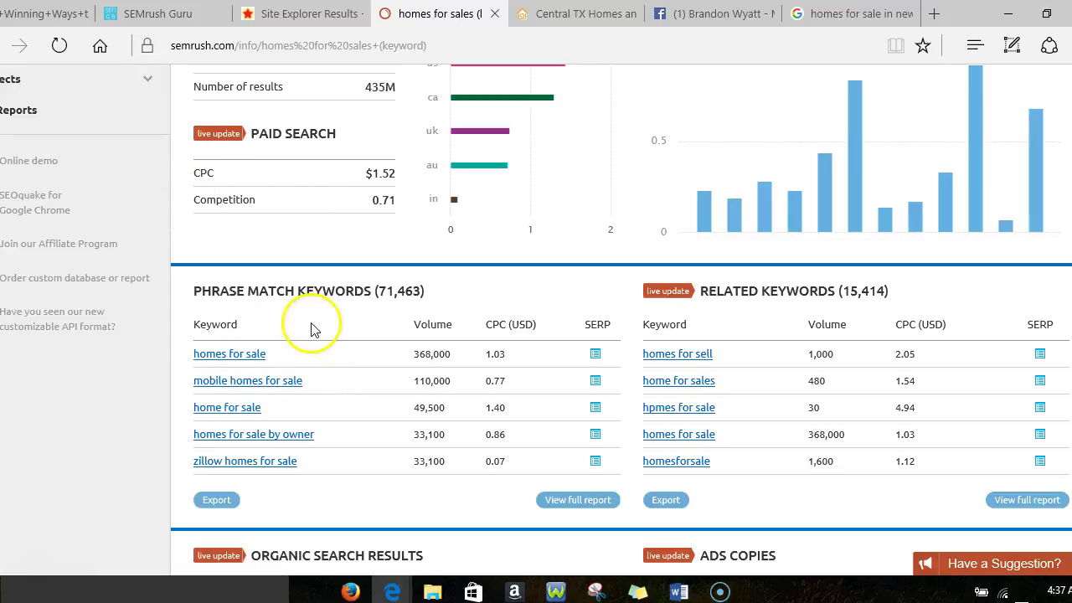
scroll(308, 339, up, 4)
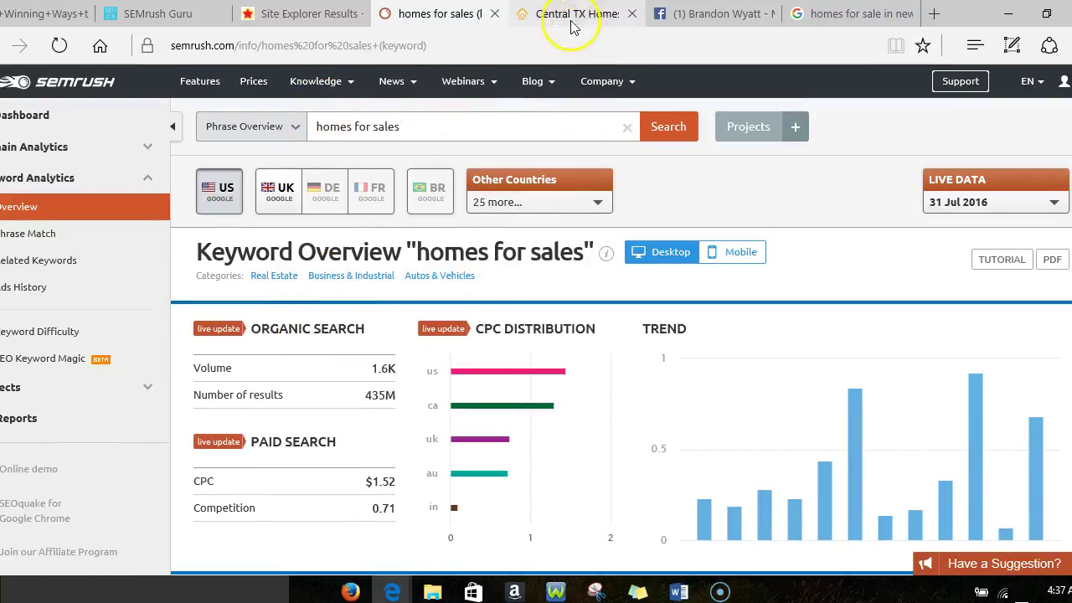
mouse_move(293, 17)
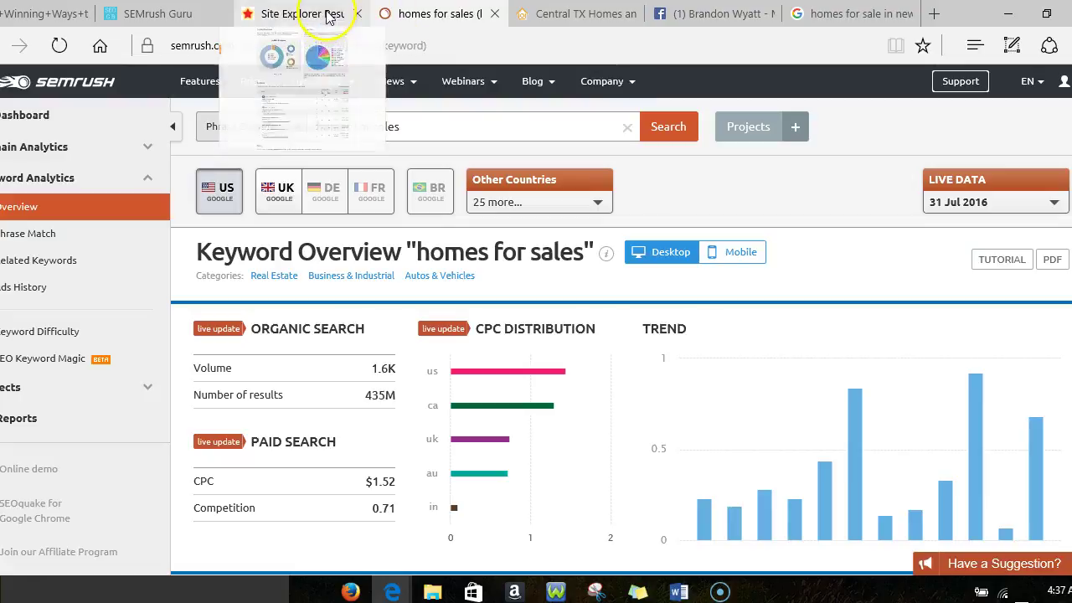